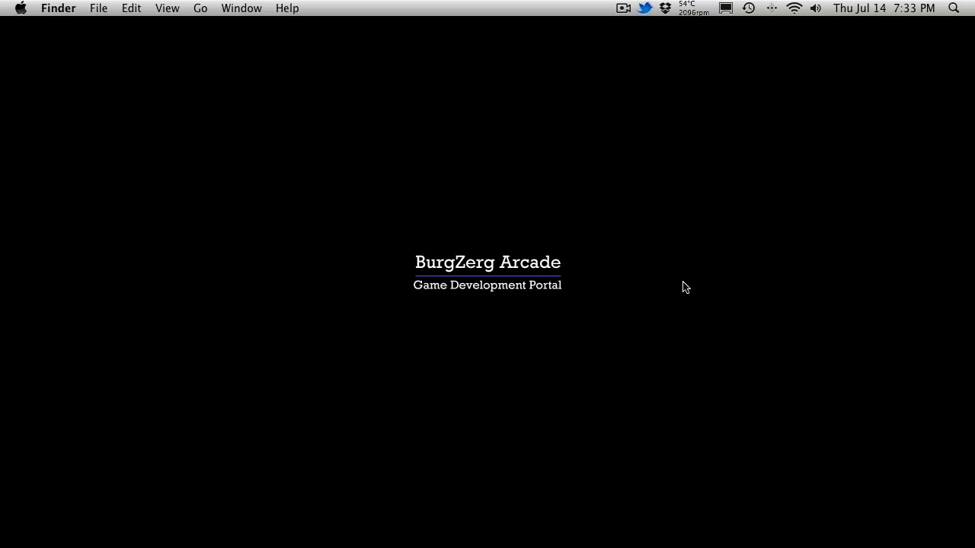
Bring the Unity editor forward from the Dock, showing The Calling's Tutorial scene
{"action": "mouse_move", "coordinate": [392, 542]}
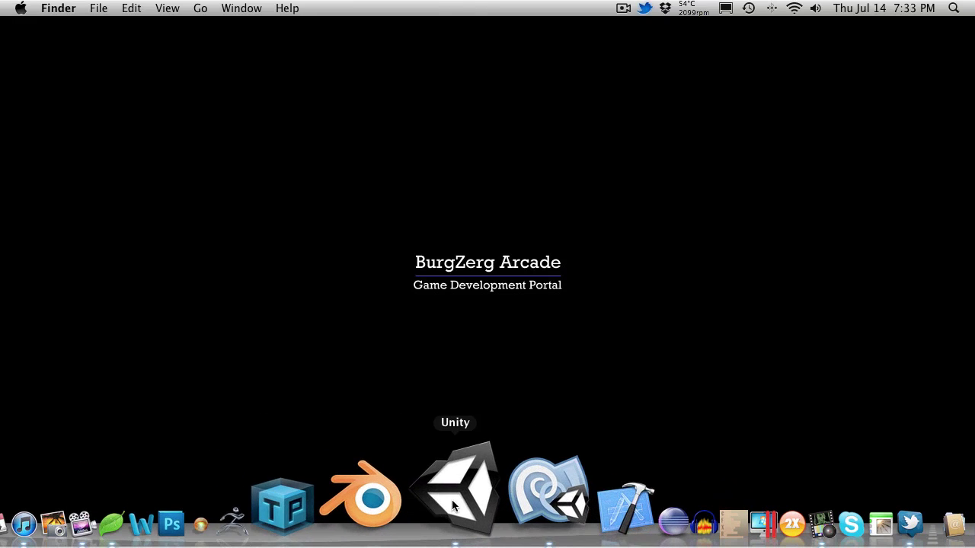
{"action": "left_click", "coordinate": [452, 500]}
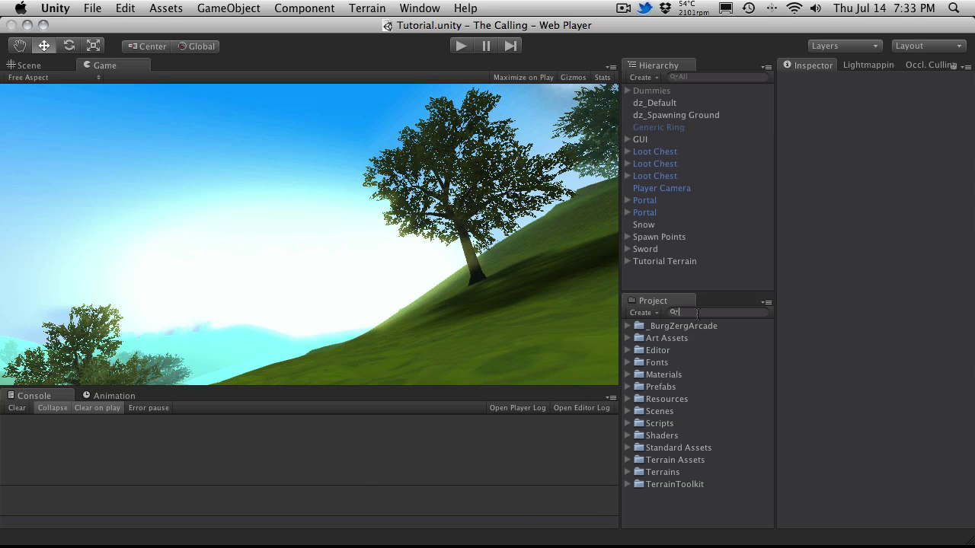
Search for 'myskin', select the mySkin asset, and locate it in the _Skins folder
{"action": "type", "text": "my"}
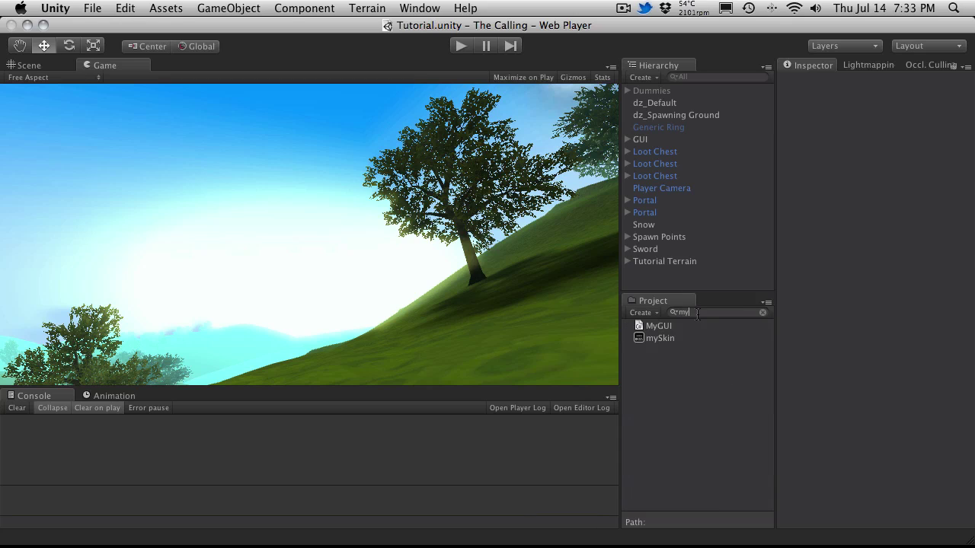
{"action": "type", "text": "skin"}
{"action": "left_click", "coordinate": [678, 326]}
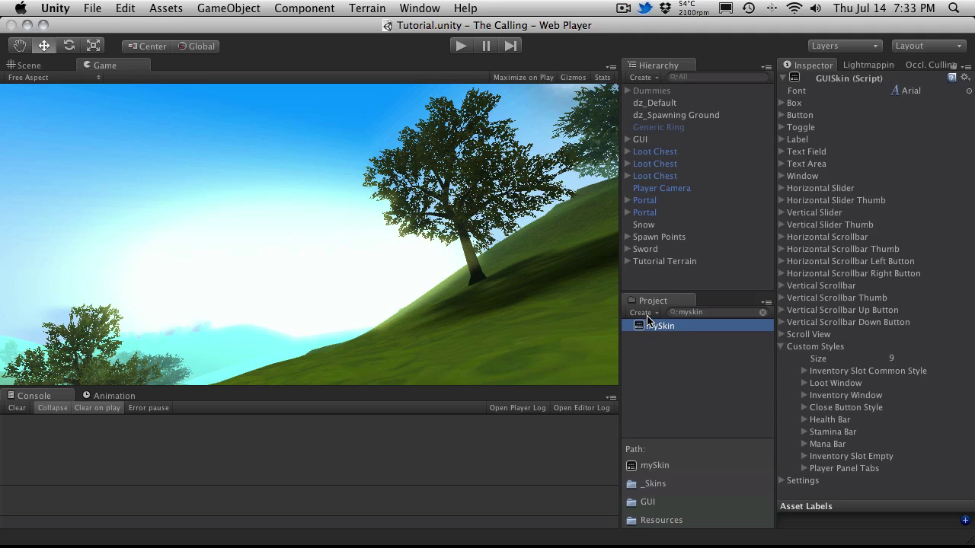
{"action": "left_click", "coordinate": [762, 313]}
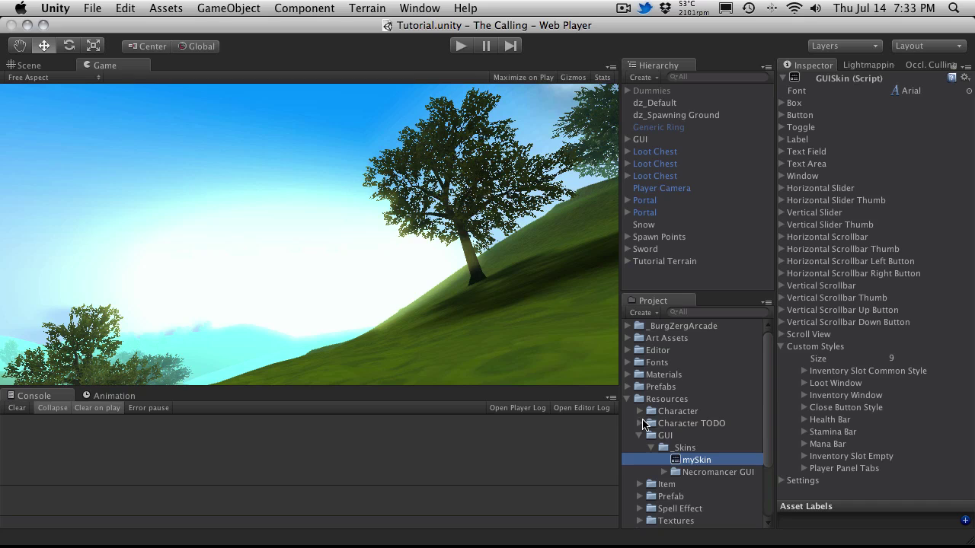
{"action": "right_click", "coordinate": [682, 449]}
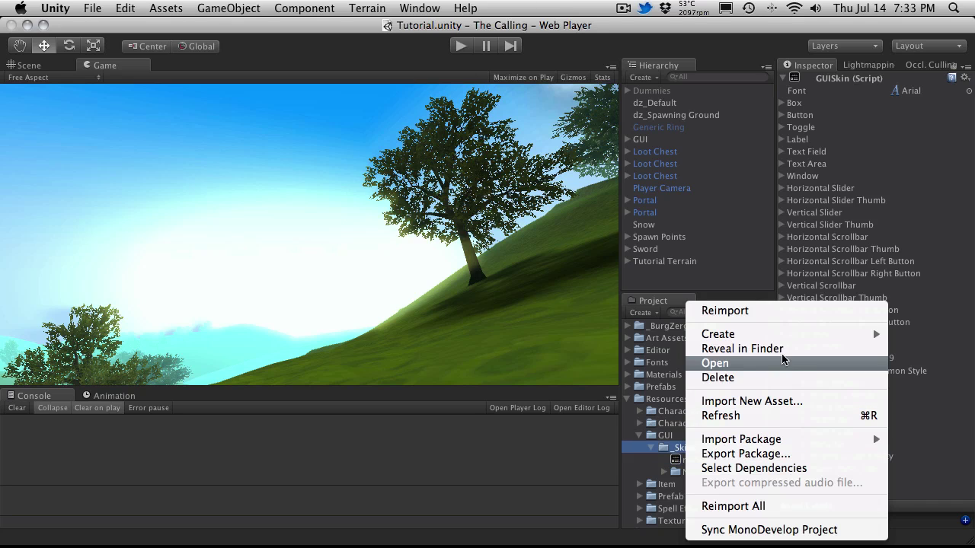
{"action": "mouse_move", "coordinate": [795, 342]}
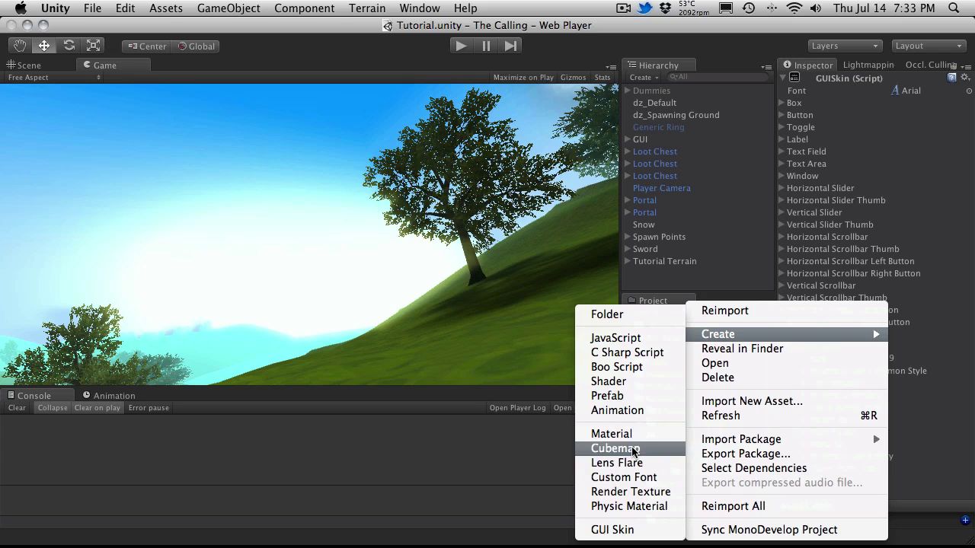
{"action": "left_click", "coordinate": [638, 530]}
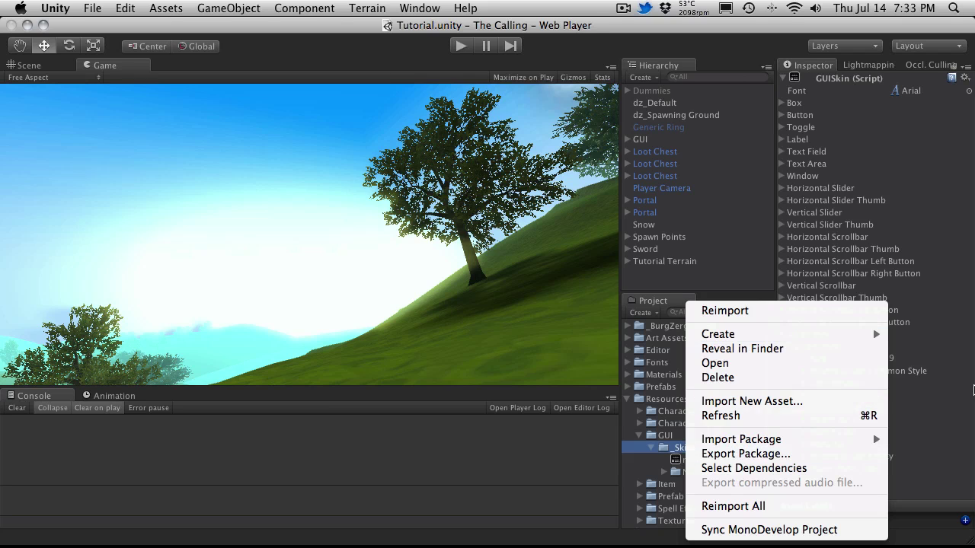
{"action": "left_click", "coordinate": [688, 460]}
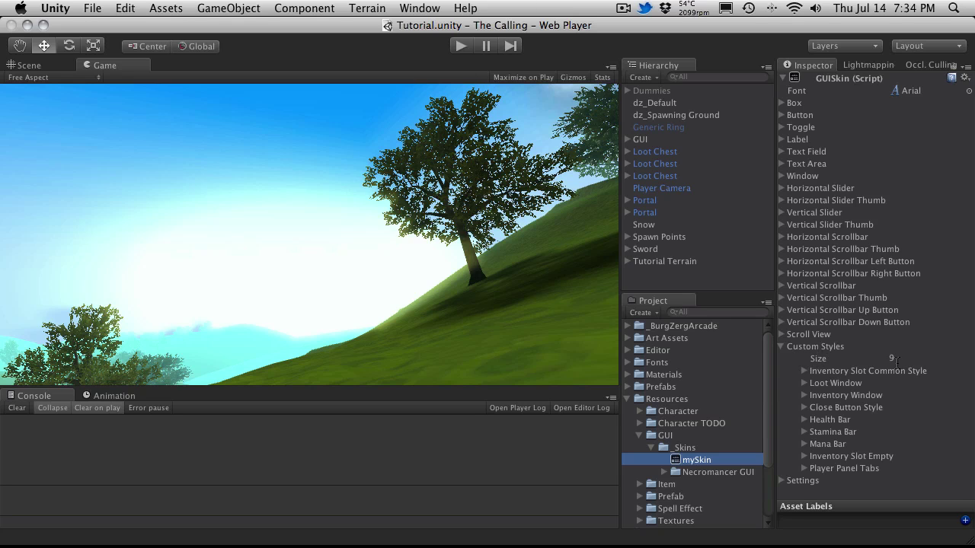
{"action": "right_click", "coordinate": [683, 450]}
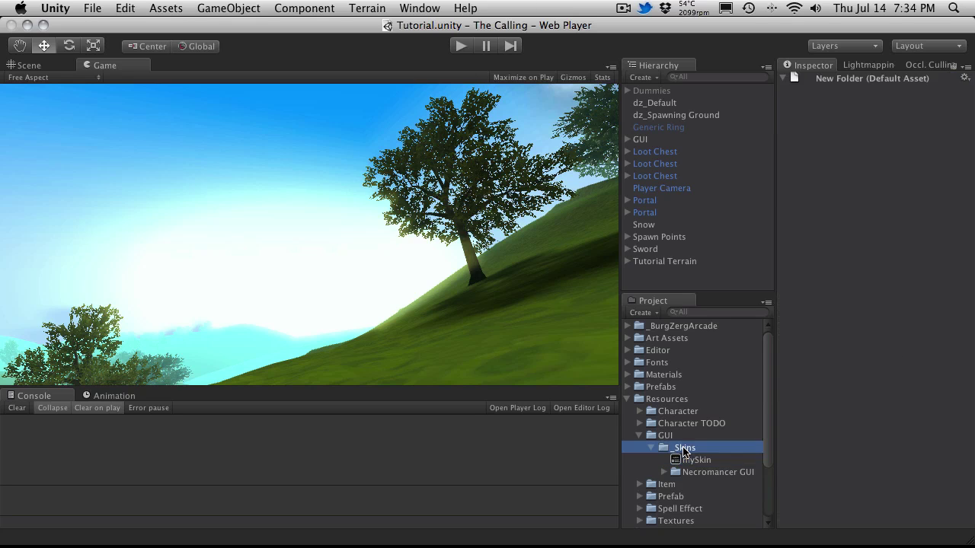
{"action": "left_click", "coordinate": [730, 509]}
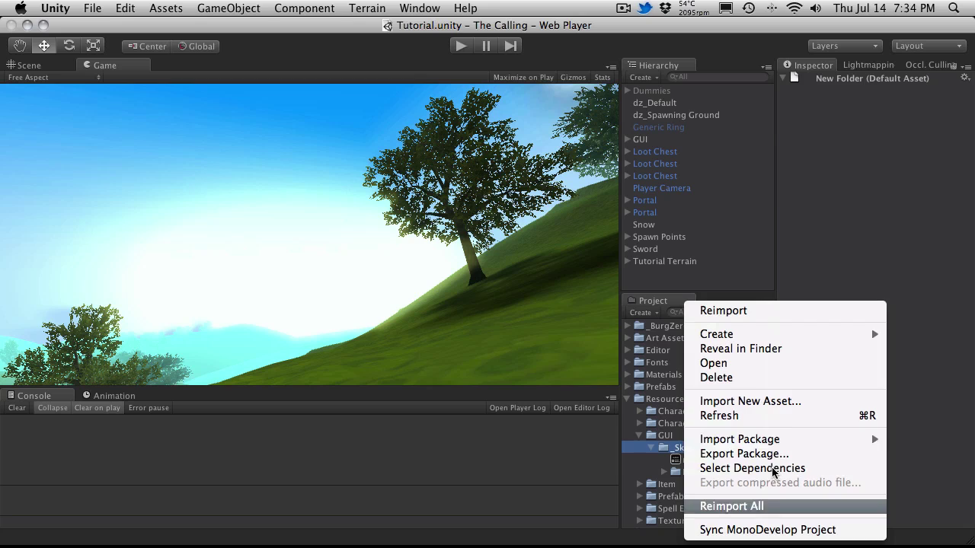
{"action": "right_click", "coordinate": [675, 453]}
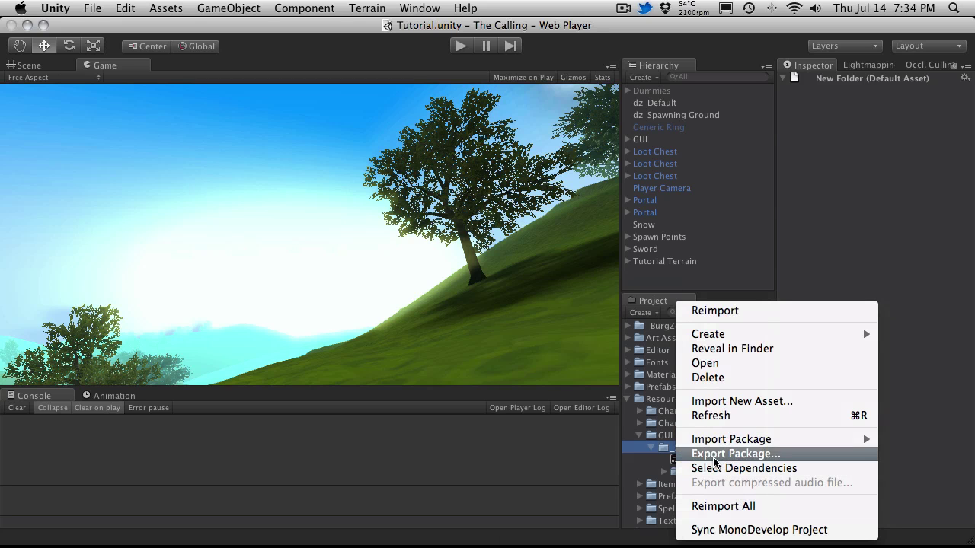
{"action": "mouse_move", "coordinate": [803, 338]}
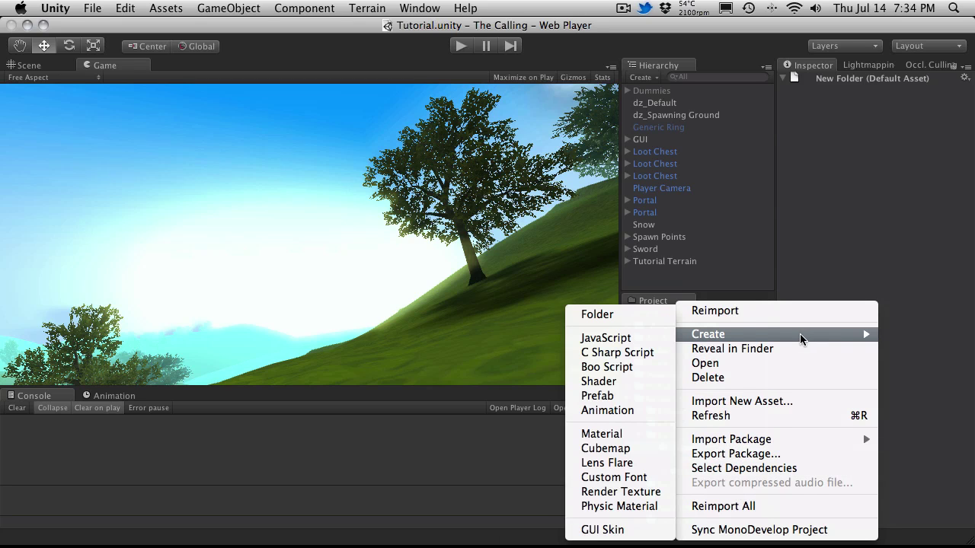
{"action": "left_click", "coordinate": [614, 531]}
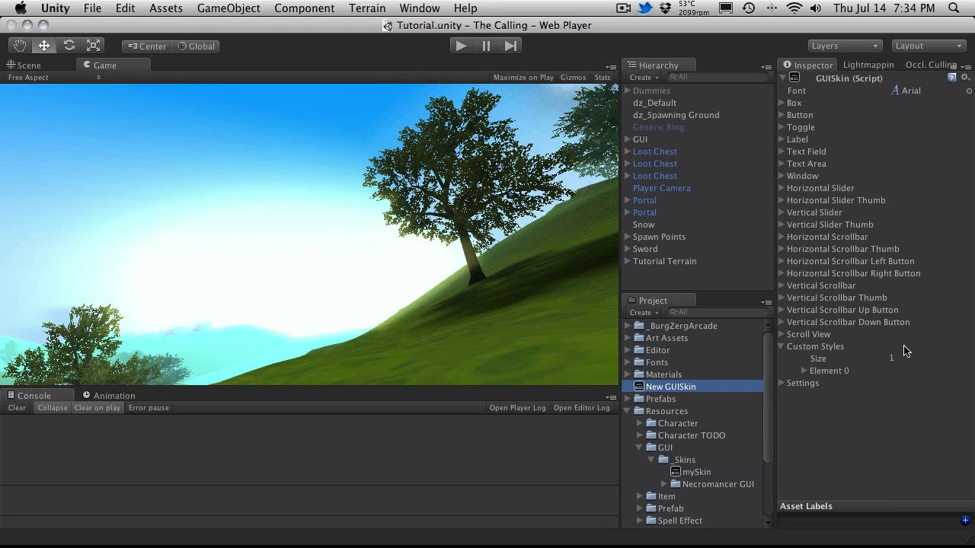
{"action": "left_click", "coordinate": [900, 361]}
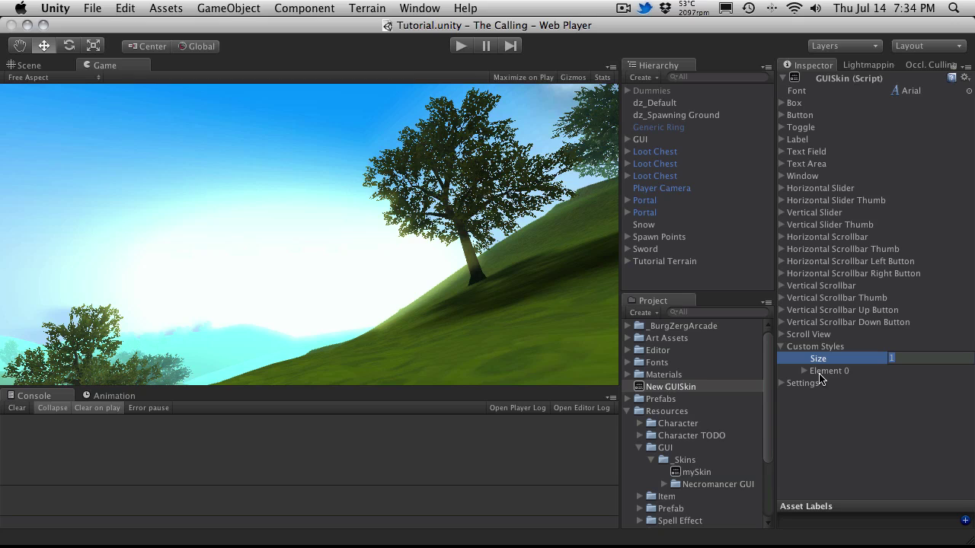
{"action": "type", "text": "9"}
{"action": "key", "text": "Return"}
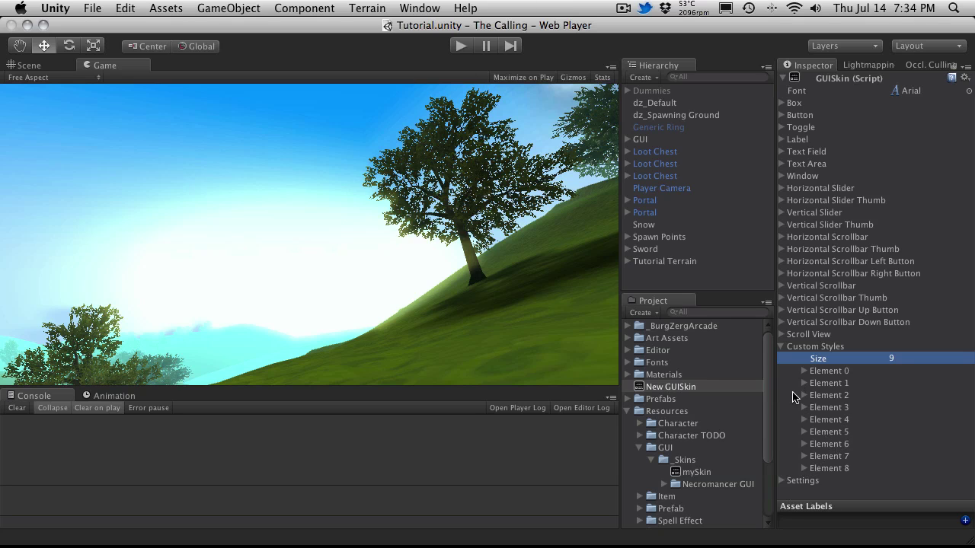
{"action": "left_click", "coordinate": [781, 347]}
{"action": "right_click", "coordinate": [685, 391]}
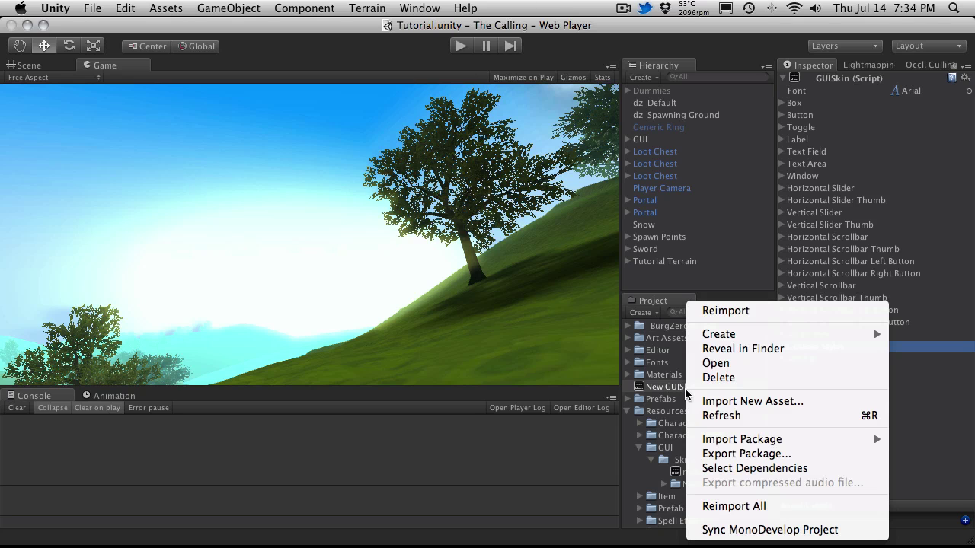
{"action": "left_click", "coordinate": [743, 378]}
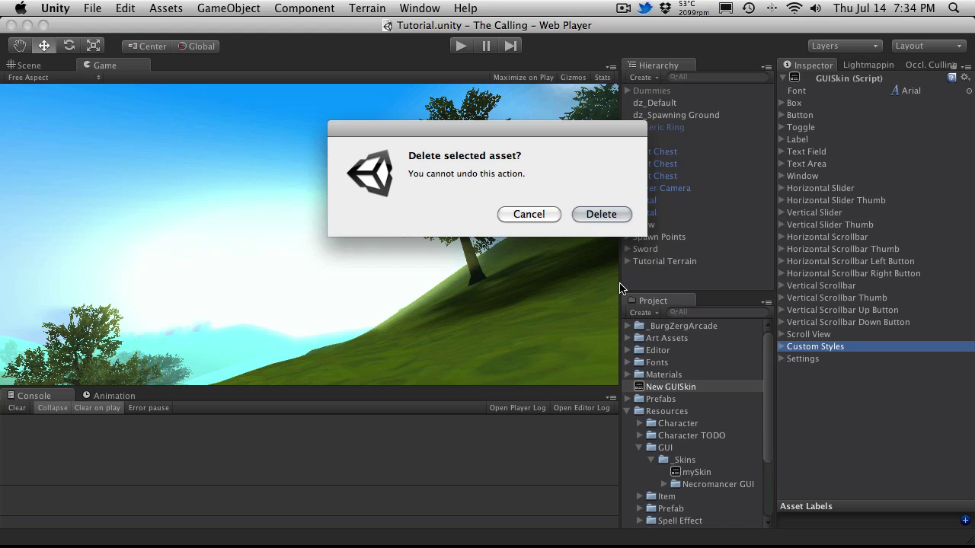
{"action": "left_click", "coordinate": [602, 217]}
{"action": "left_click", "coordinate": [707, 462]}
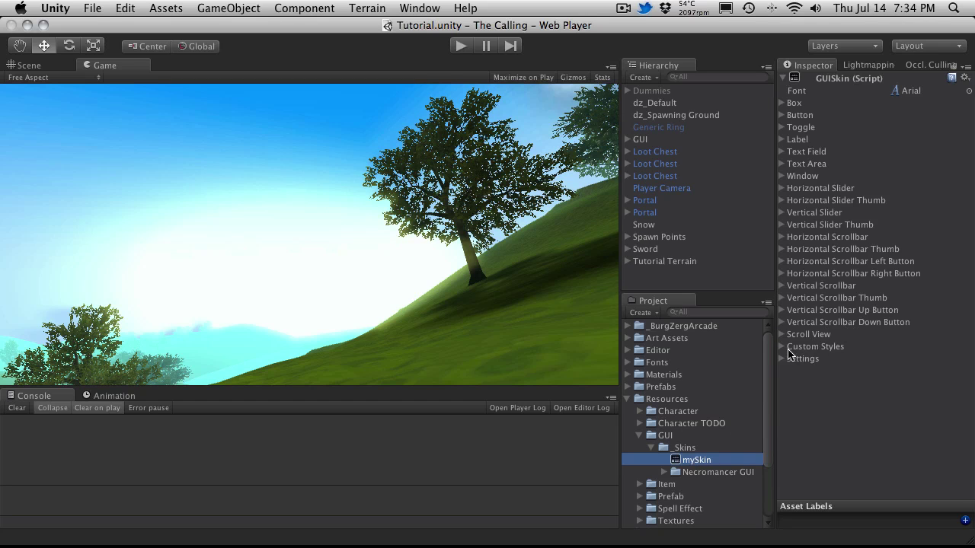
Expand mySkin's Custom Styles and Inventory Slot Common Style backgrounds, then enter Play mode
{"action": "left_click", "coordinate": [789, 350]}
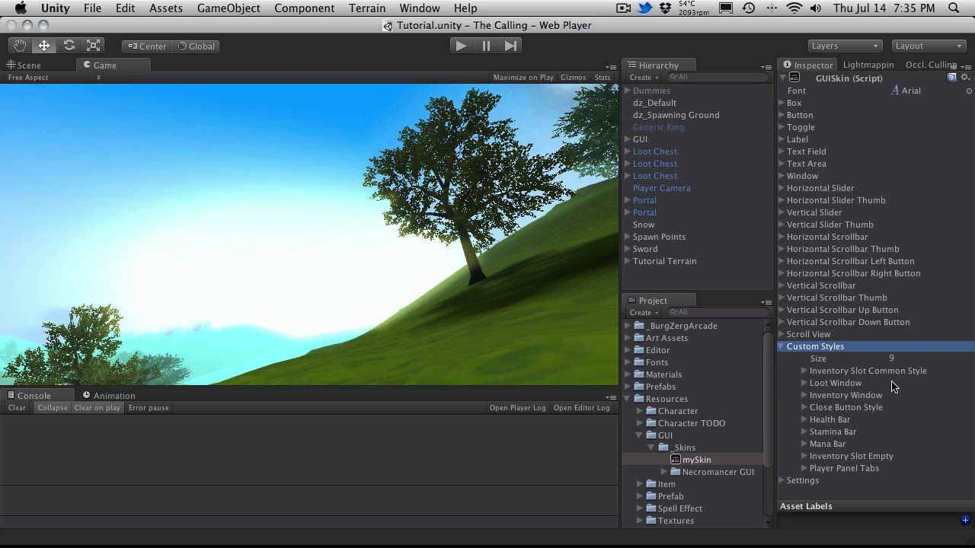
{"action": "left_click", "coordinate": [805, 370]}
{"action": "scroll", "coordinate": [911, 415], "scroll_direction": "down", "scroll_amount": 3}
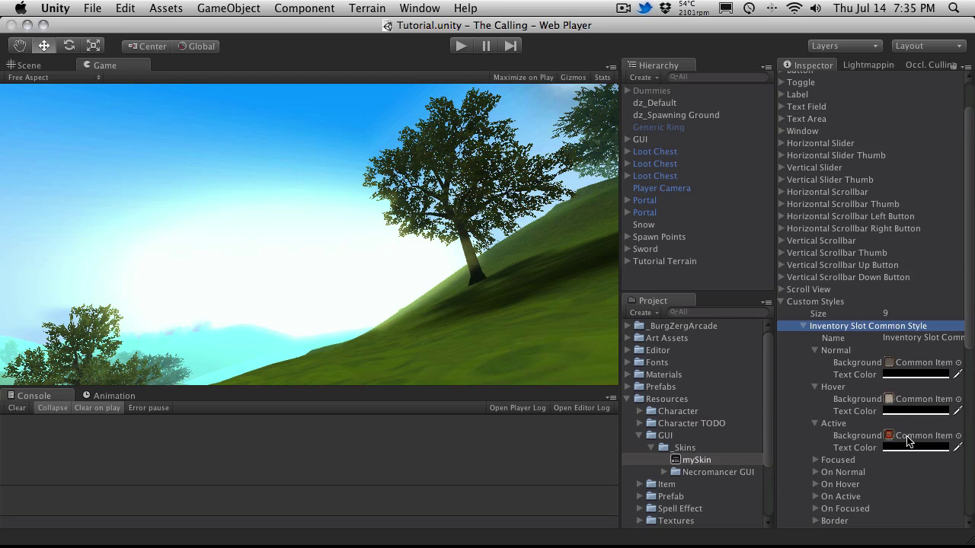
{"action": "left_click", "coordinate": [461, 46]}
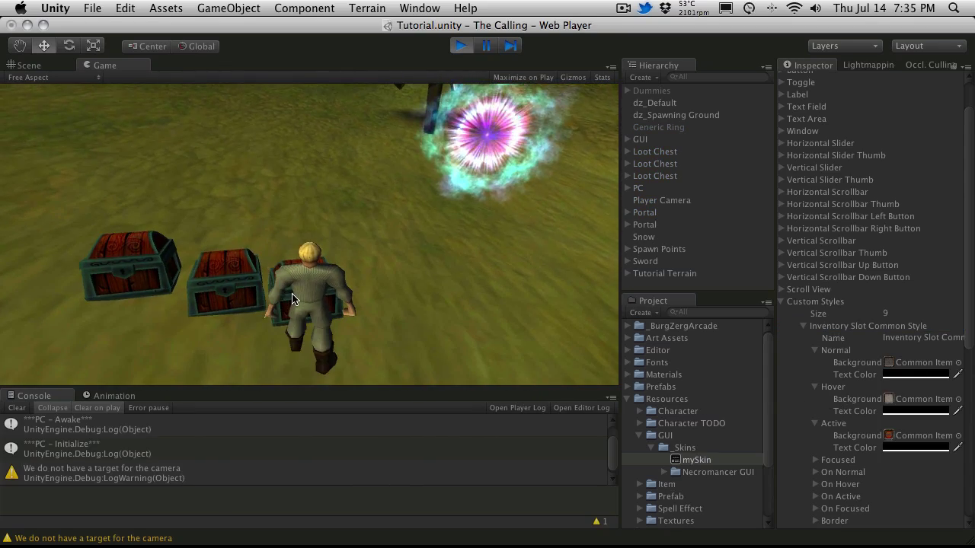
Take items from the loot window, then turn toward and open the nearby loot chest
{"action": "key", "text": "a"}
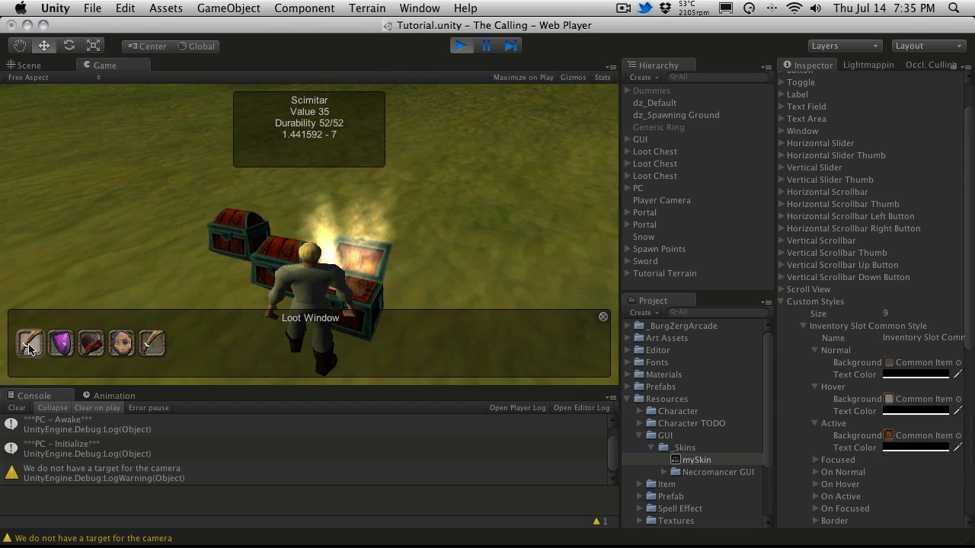
{"action": "left_click", "coordinate": [29, 345]}
{"action": "left_click", "coordinate": [28, 345]}
{"action": "left_click", "coordinate": [28, 346]}
{"action": "left_click", "coordinate": [28, 346]}
{"action": "left_click", "coordinate": [28, 346]}
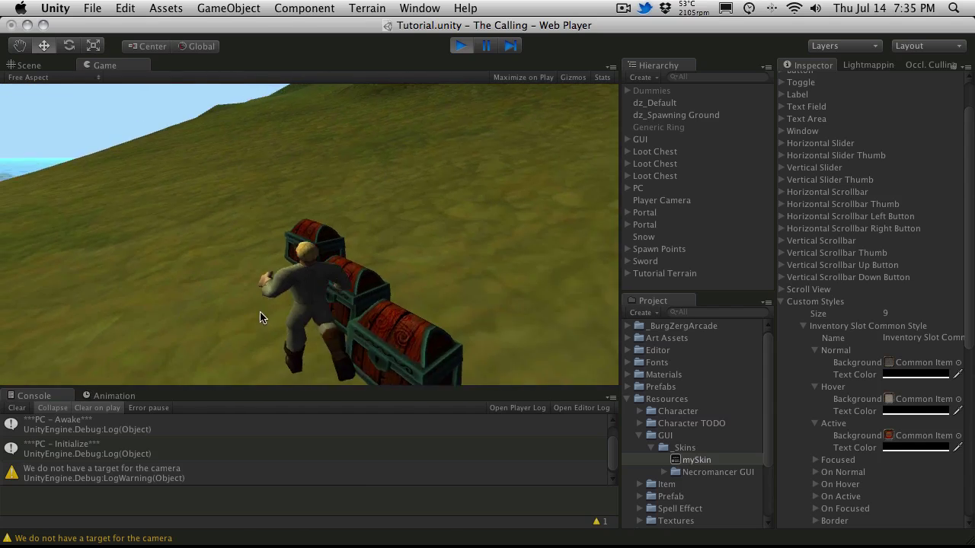
{"action": "key", "text": "d"}
{"action": "left_click", "coordinate": [376, 330]}
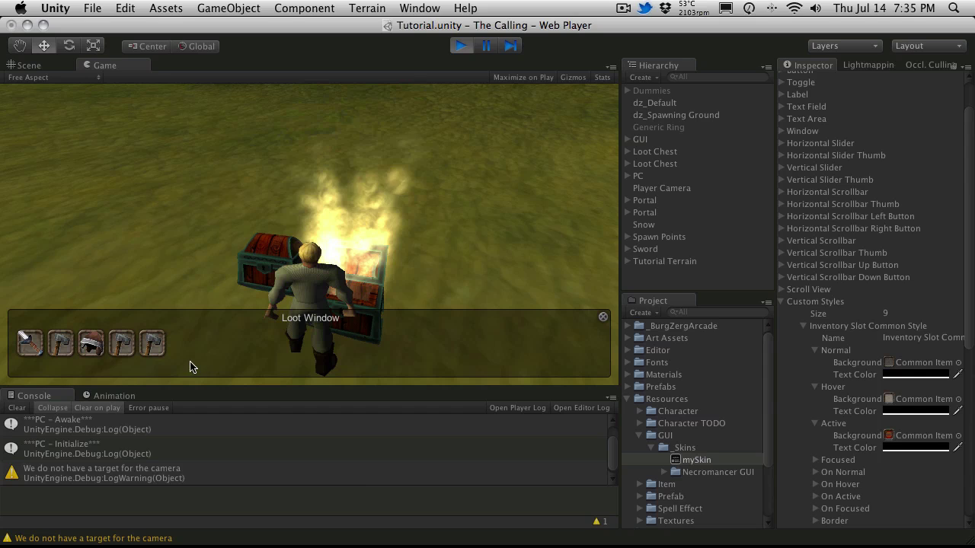
Take the sword and then the hammer out of the chest's Loot Window
{"action": "mouse_move", "coordinate": [28, 356]}
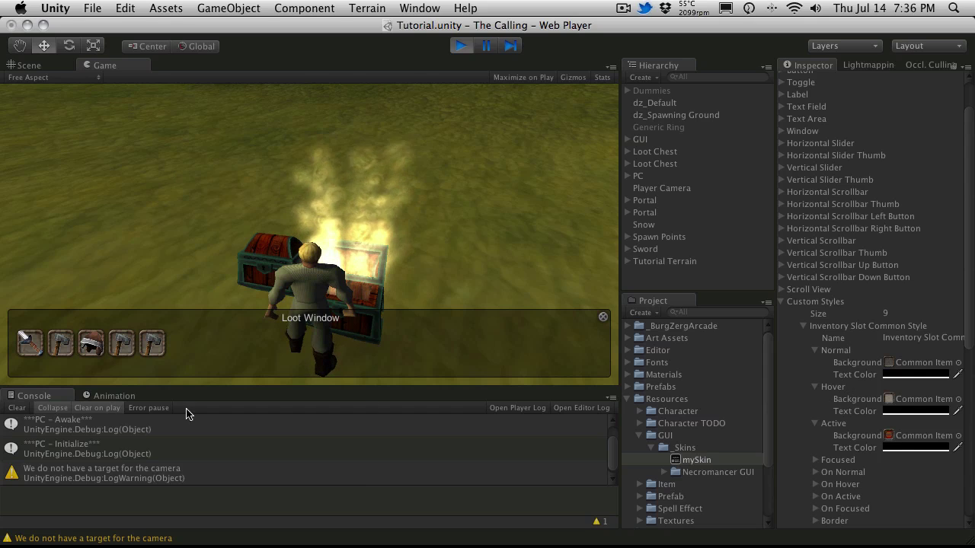
{"action": "left_click", "coordinate": [30, 344]}
{"action": "left_click", "coordinate": [30, 344]}
{"action": "left_click", "coordinate": [30, 344]}
{"action": "left_click", "coordinate": [30, 344]}
{"action": "left_click", "coordinate": [32, 349]}
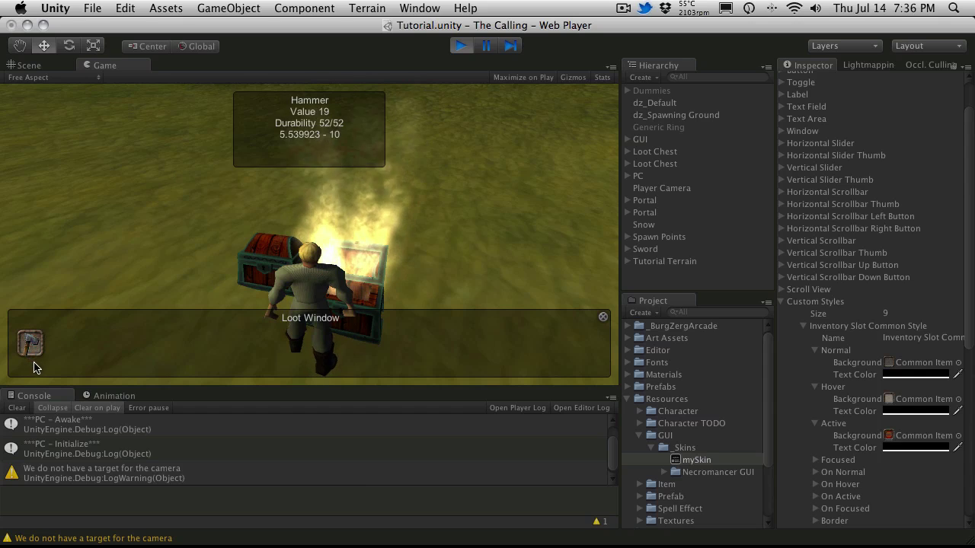
{"action": "left_click", "coordinate": [33, 351]}
{"action": "left_click", "coordinate": [33, 351]}
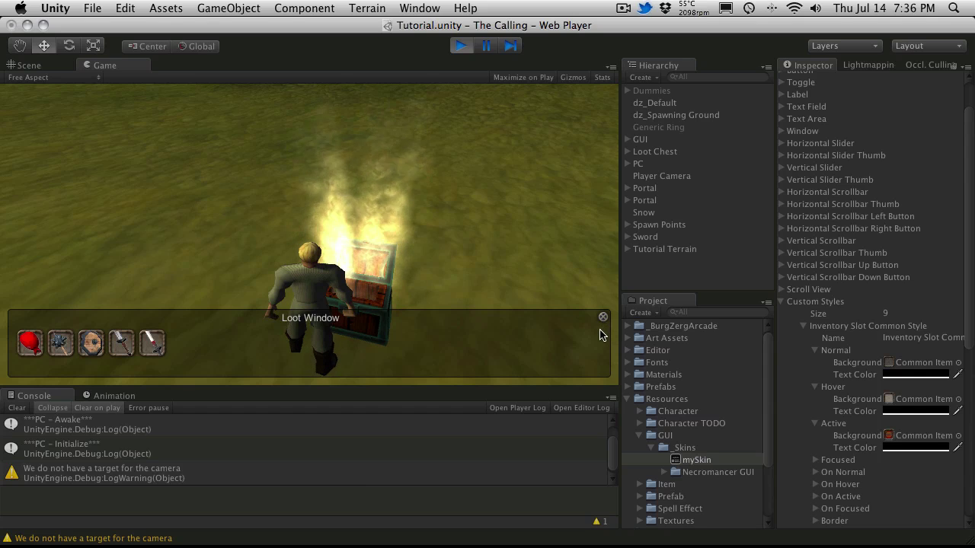
Expand Close Button Style's Normal, Hover and Active backgrounds in the mySkin Inspector
{"action": "left_click", "coordinate": [782, 303]}
{"action": "left_click", "coordinate": [783, 303]}
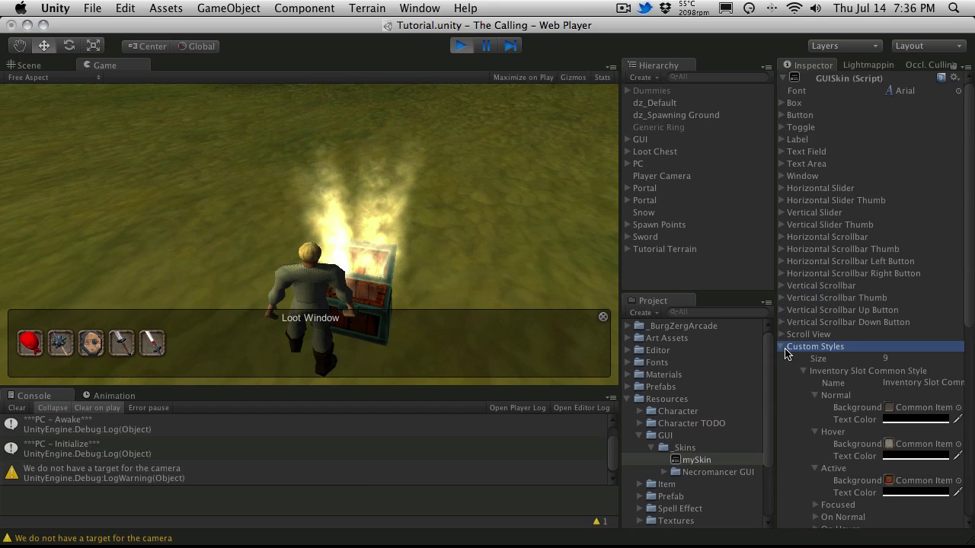
{"action": "left_click", "coordinate": [804, 371]}
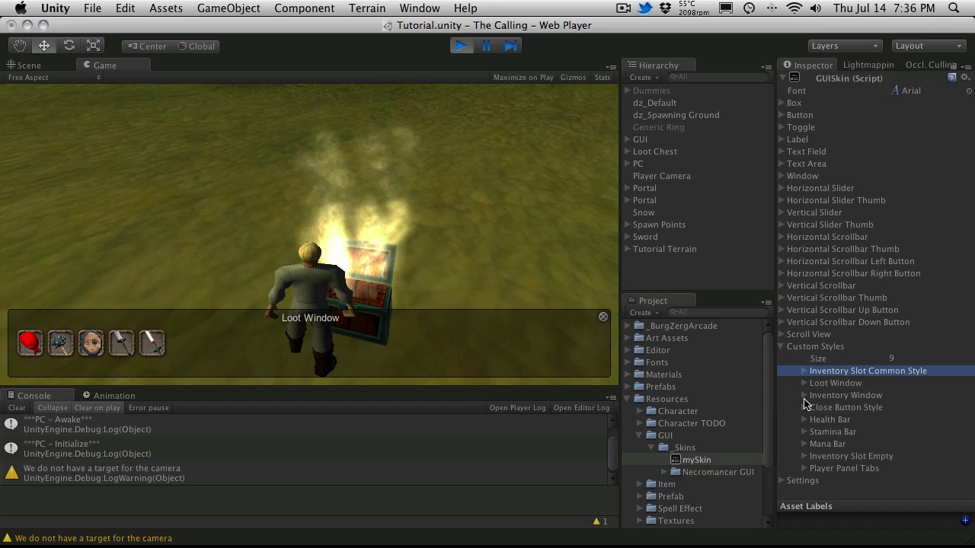
{"action": "left_click", "coordinate": [804, 408]}
{"action": "left_click", "coordinate": [818, 431]}
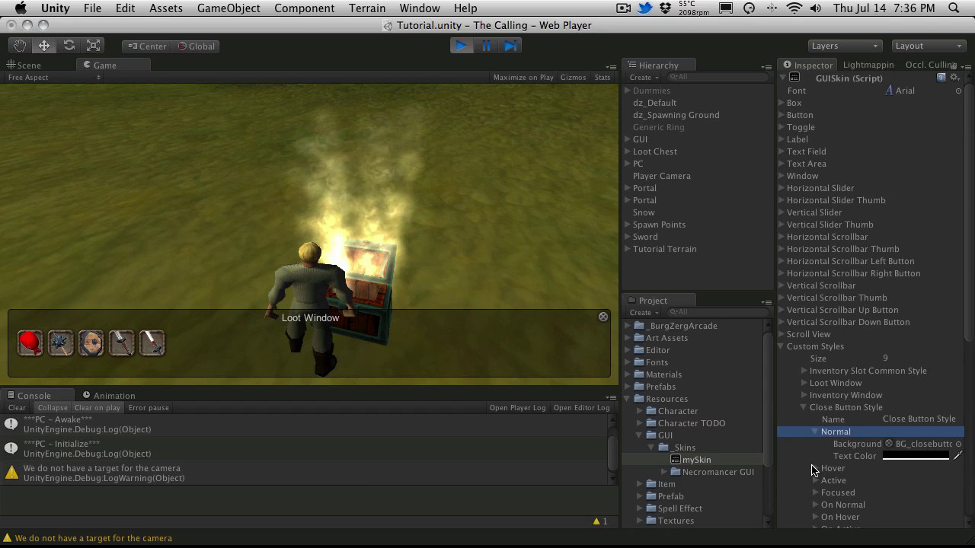
{"action": "left_click", "coordinate": [815, 468]}
{"action": "scroll", "coordinate": [815, 470], "scroll_direction": "down", "scroll_amount": 2}
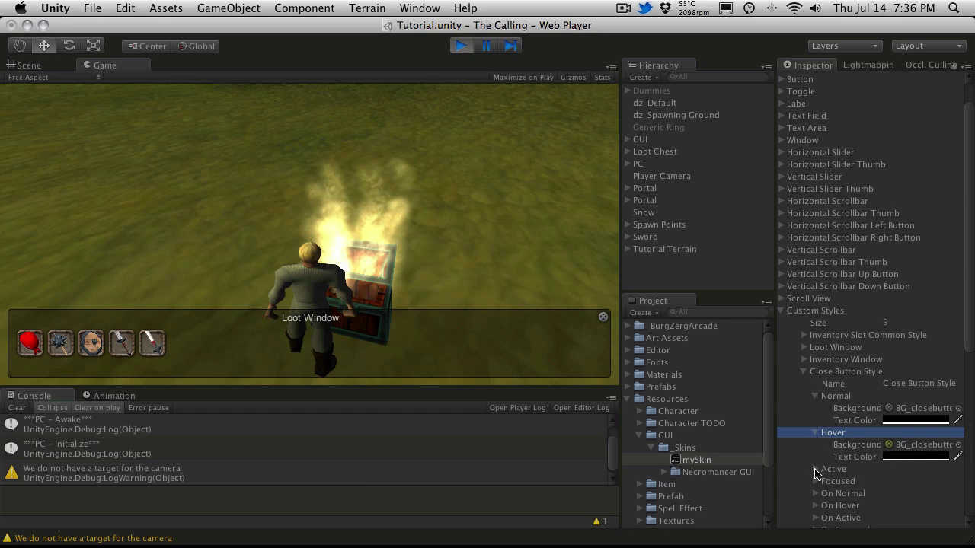
{"action": "left_click", "coordinate": [815, 471]}
{"action": "scroll", "coordinate": [837, 396], "scroll_direction": "down", "scroll_amount": 8}
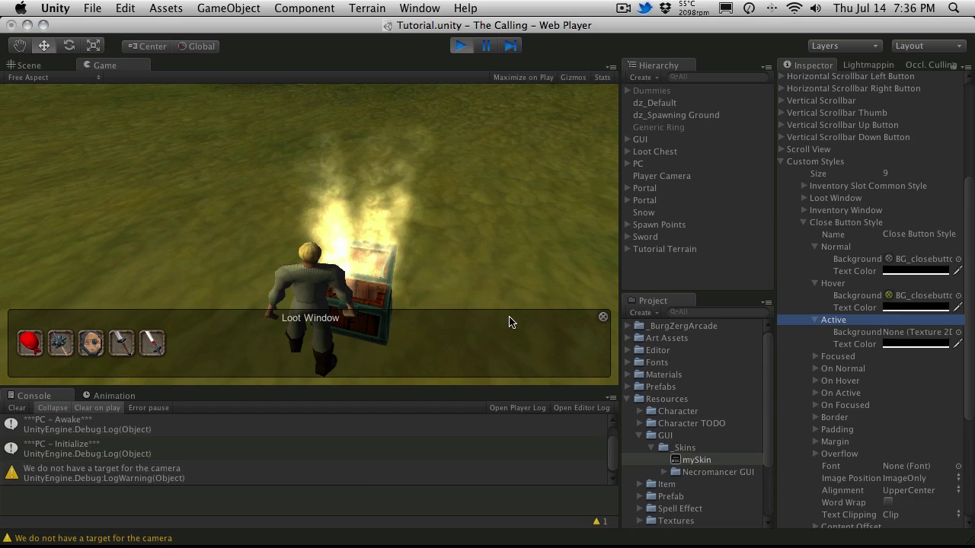
Take the last three items from the loot window and collapse Close Button Style
{"action": "left_click", "coordinate": [32, 345]}
{"action": "left_click", "coordinate": [32, 344]}
{"action": "left_click", "coordinate": [32, 345]}
{"action": "left_click", "coordinate": [32, 344]}
{"action": "left_click", "coordinate": [32, 344]}
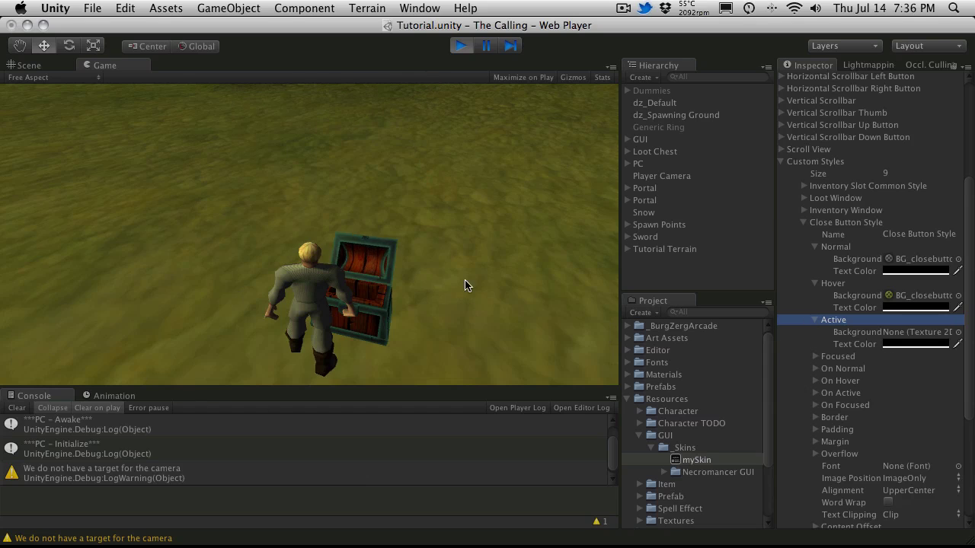
{"action": "left_click", "coordinate": [803, 222]}
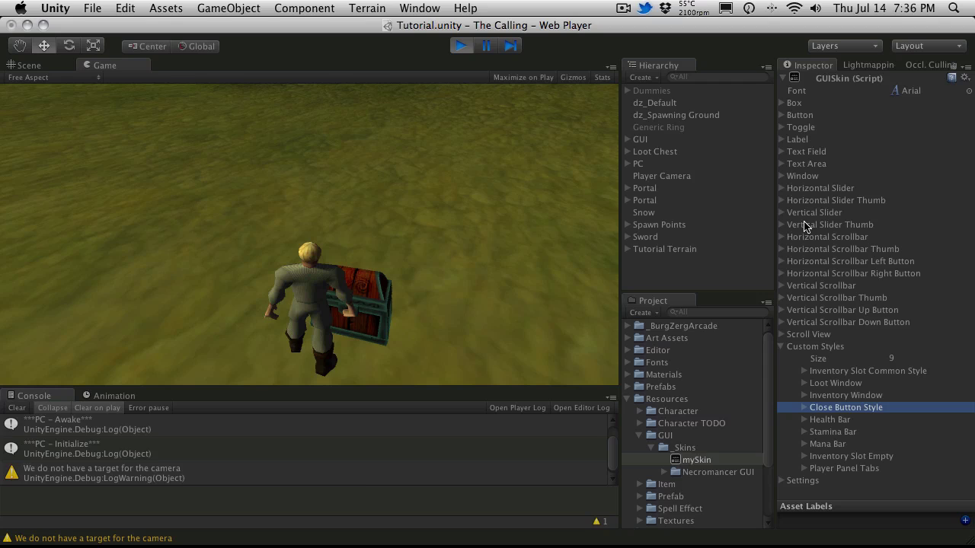
Expand the Loot Window custom style to review it, then collapse it again
{"action": "left_click", "coordinate": [806, 385]}
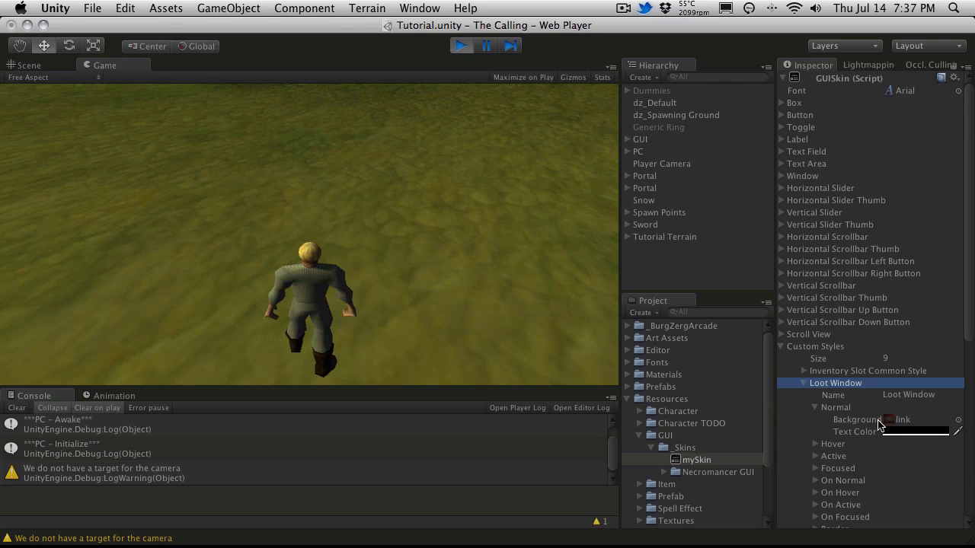
{"action": "left_click", "coordinate": [803, 383]}
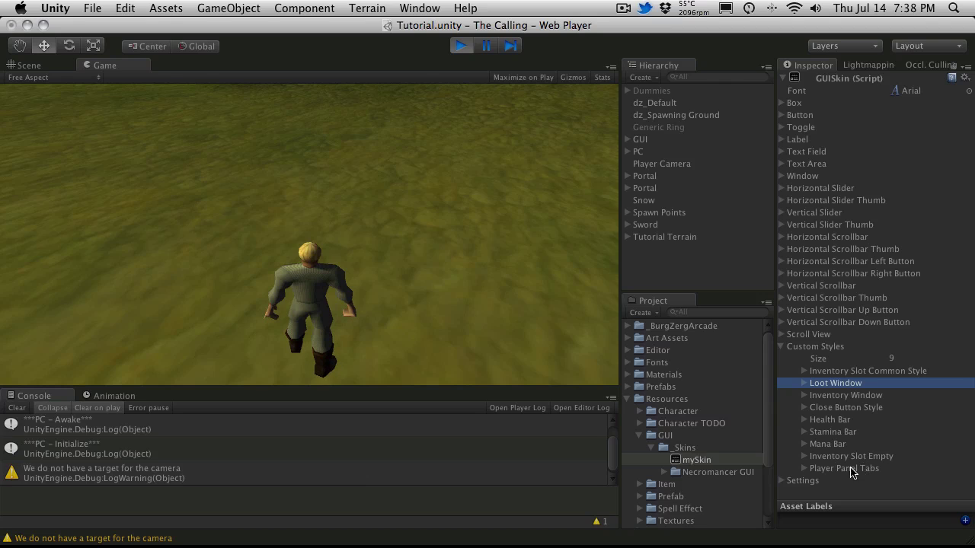
Expand Inventory Slot Empty and check its Hover state has no background
{"action": "left_click", "coordinate": [805, 458]}
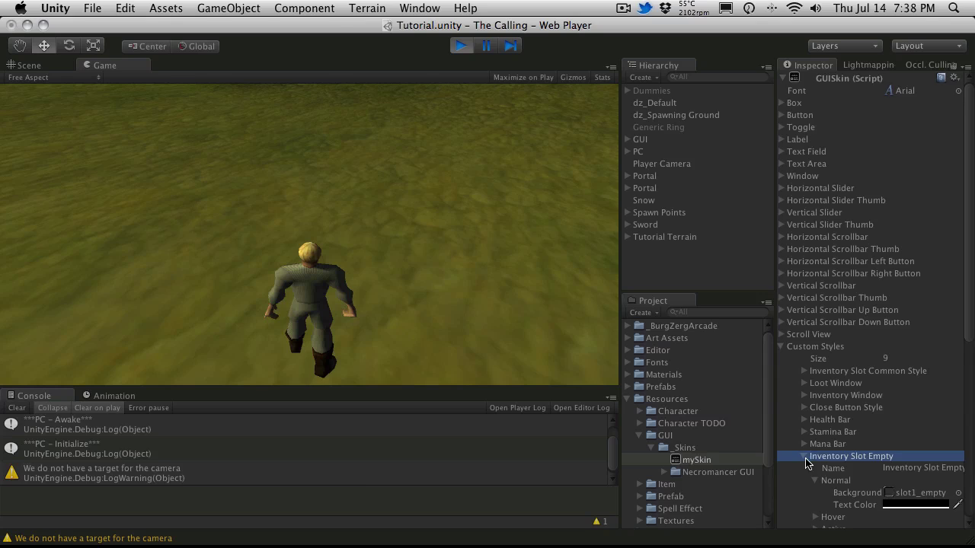
{"action": "scroll", "coordinate": [806, 464], "scroll_direction": "down", "scroll_amount": 3}
{"action": "left_click", "coordinate": [817, 445]}
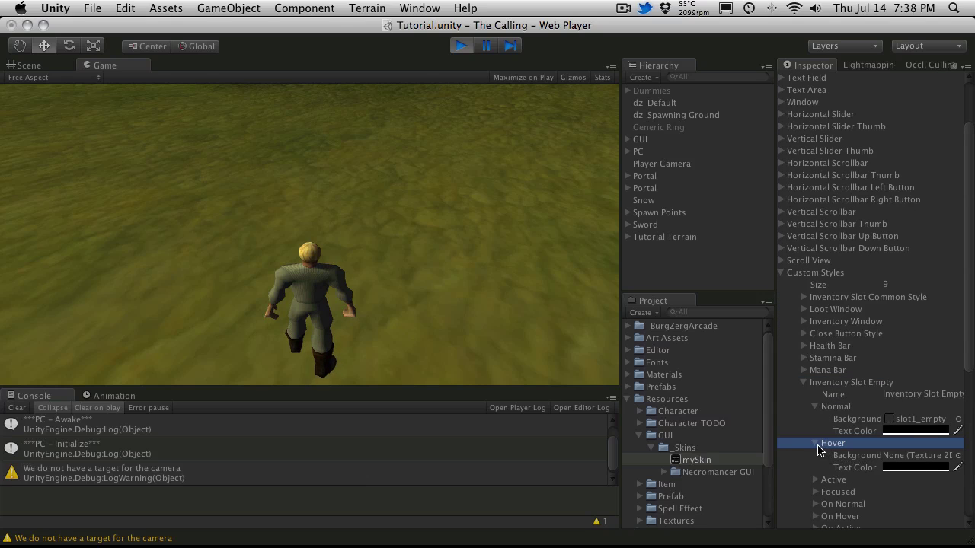
{"action": "left_click", "coordinate": [817, 445]}
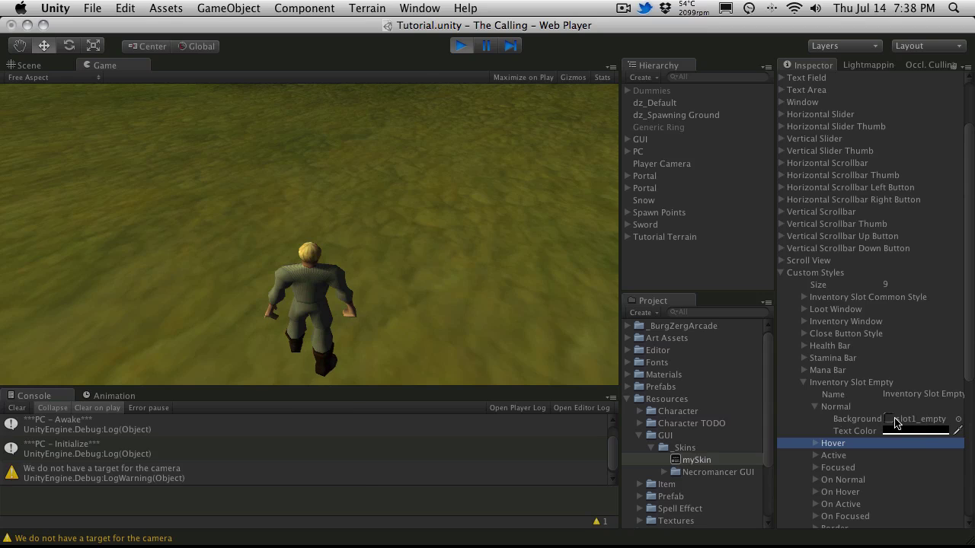
Collapse Inventory Slot Empty and expand the Player Panel Tabs style
{"action": "left_click", "coordinate": [804, 382]}
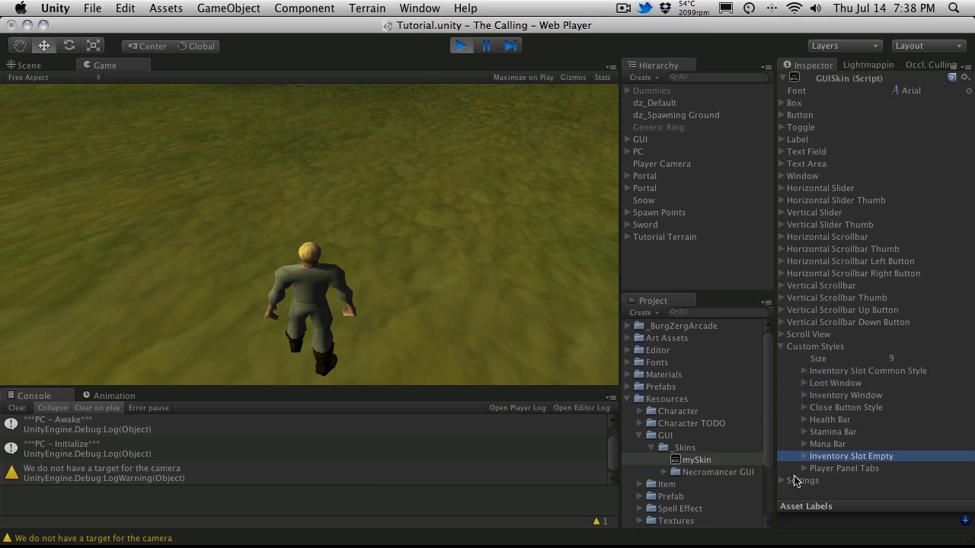
{"action": "left_click", "coordinate": [804, 468]}
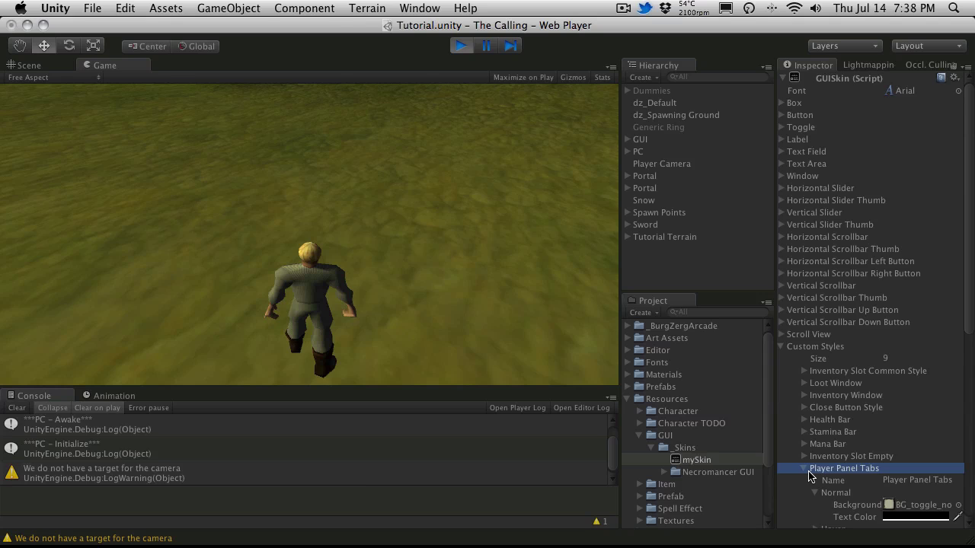
{"action": "scroll", "coordinate": [811, 472], "scroll_direction": "down", "scroll_amount": 3}
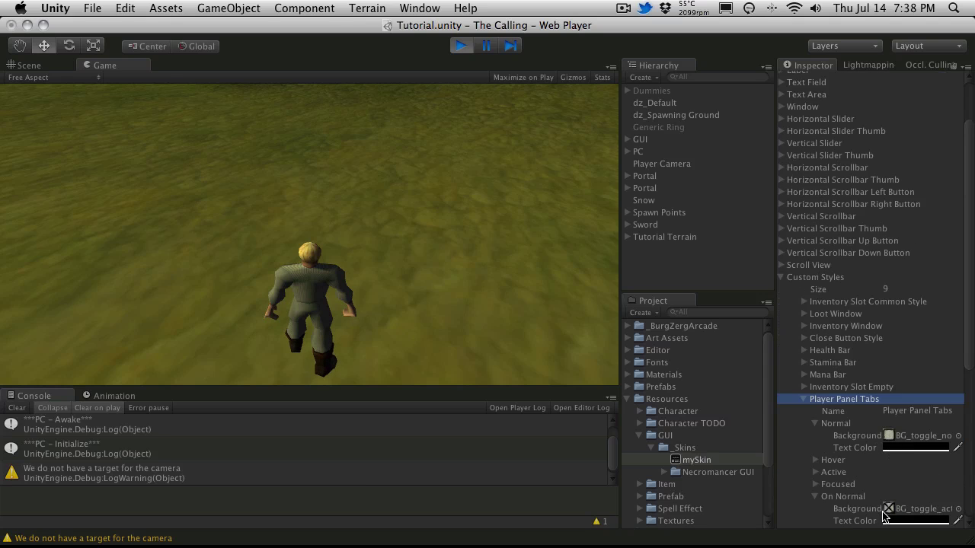
{"action": "scroll", "coordinate": [875, 499], "scroll_direction": "down", "scroll_amount": 3}
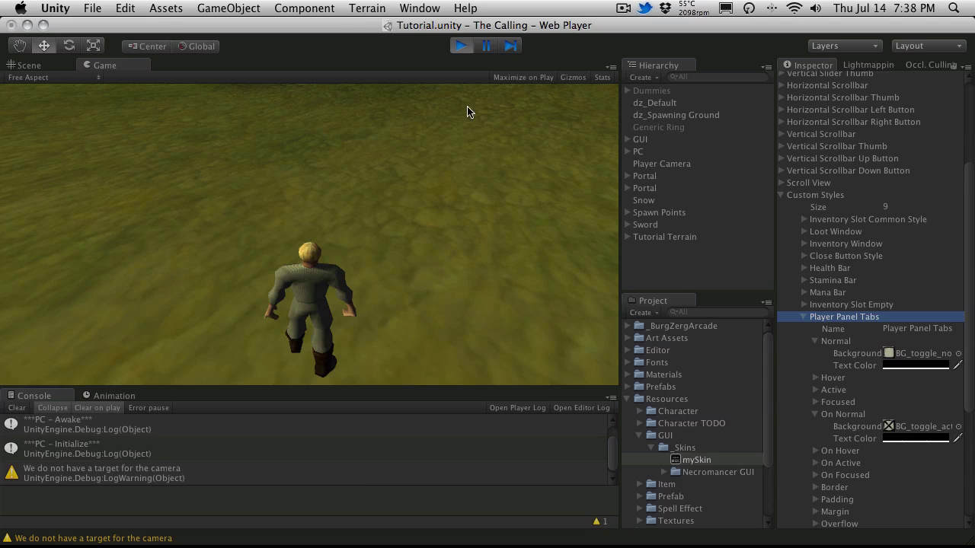
Open the Character window with C and cycle through its Equipment, Attribute and Skills tabs
{"action": "key", "text": "c"}
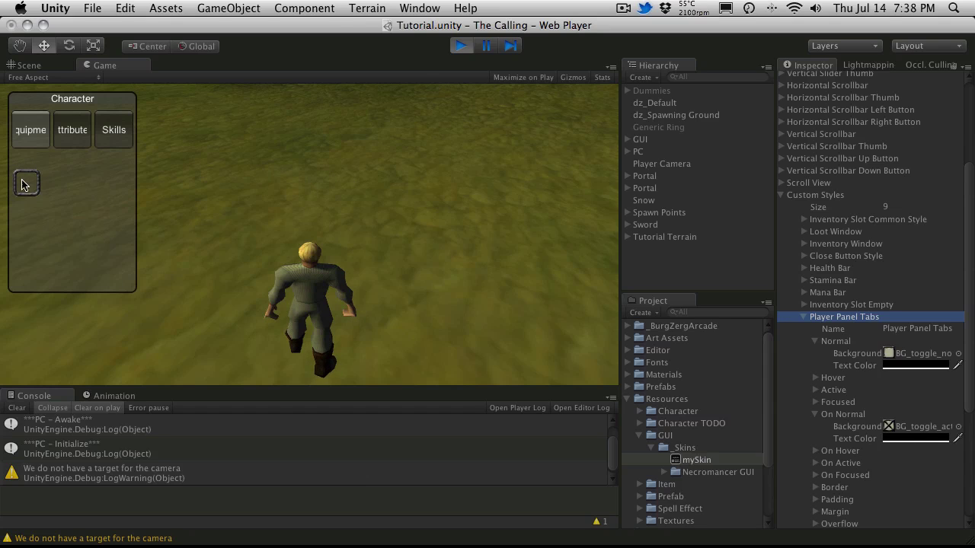
{"action": "left_click", "coordinate": [73, 130]}
{"action": "left_click", "coordinate": [118, 131]}
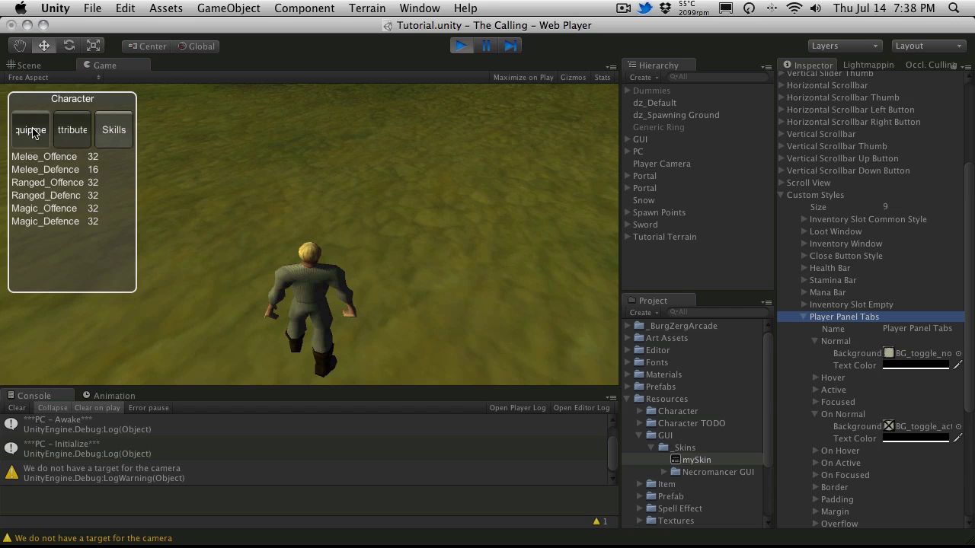
{"action": "left_click", "coordinate": [30, 130]}
{"action": "left_click", "coordinate": [72, 130]}
{"action": "left_click", "coordinate": [113, 130]}
{"action": "left_click", "coordinate": [30, 130]}
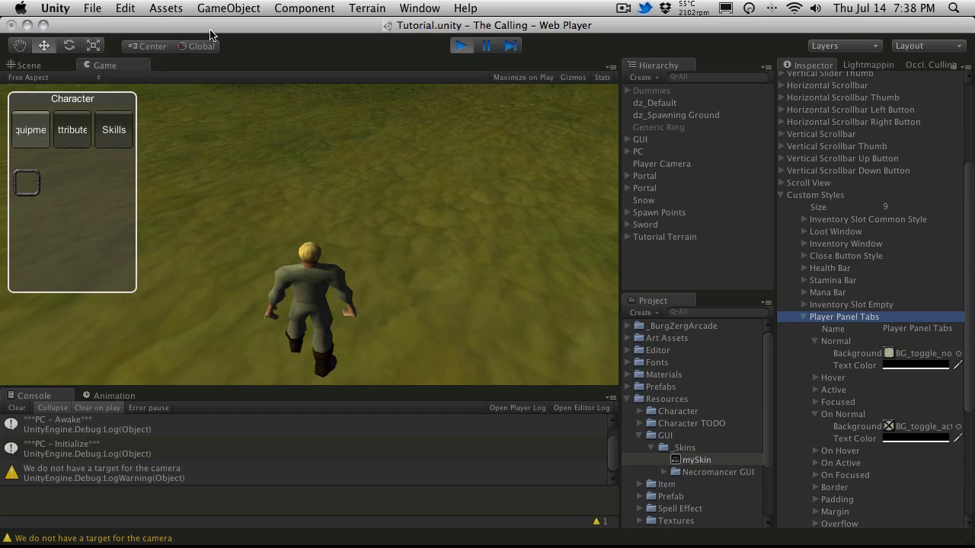
{"action": "left_click", "coordinate": [459, 46]}
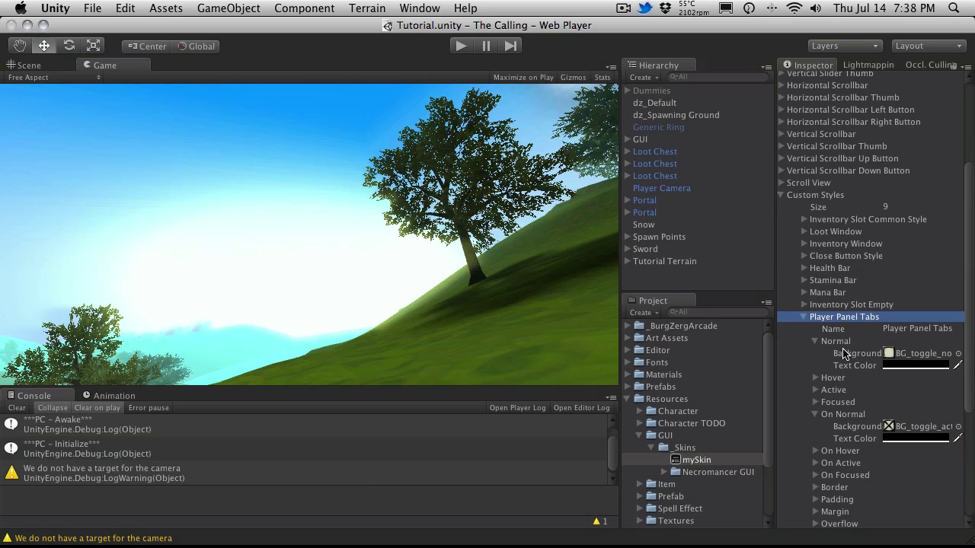
{"action": "left_click", "coordinate": [804, 317]}
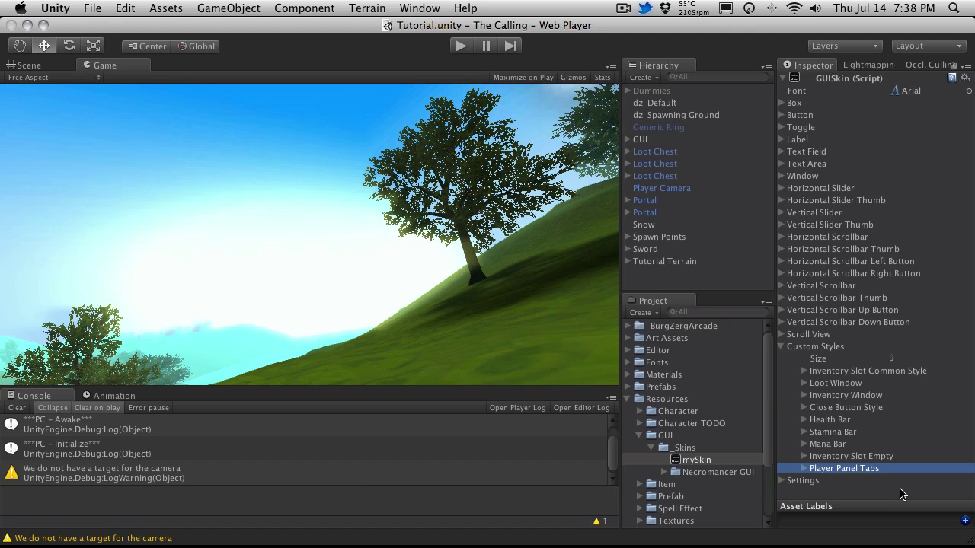
{"action": "key", "text": "super+Tab"}
{"action": "key", "text": "super+Tab"}
{"action": "key", "text": "super+Tab"}
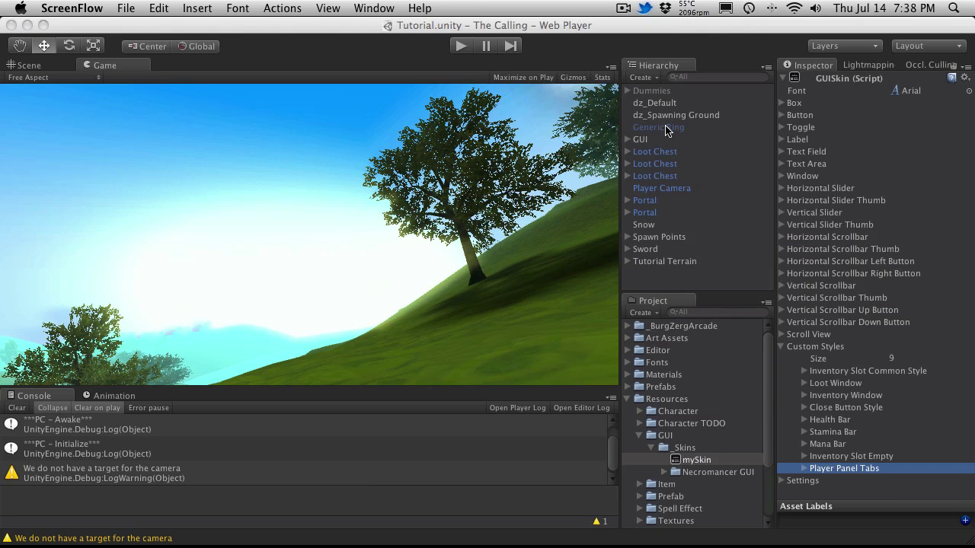
{"action": "left_click", "coordinate": [642, 142]}
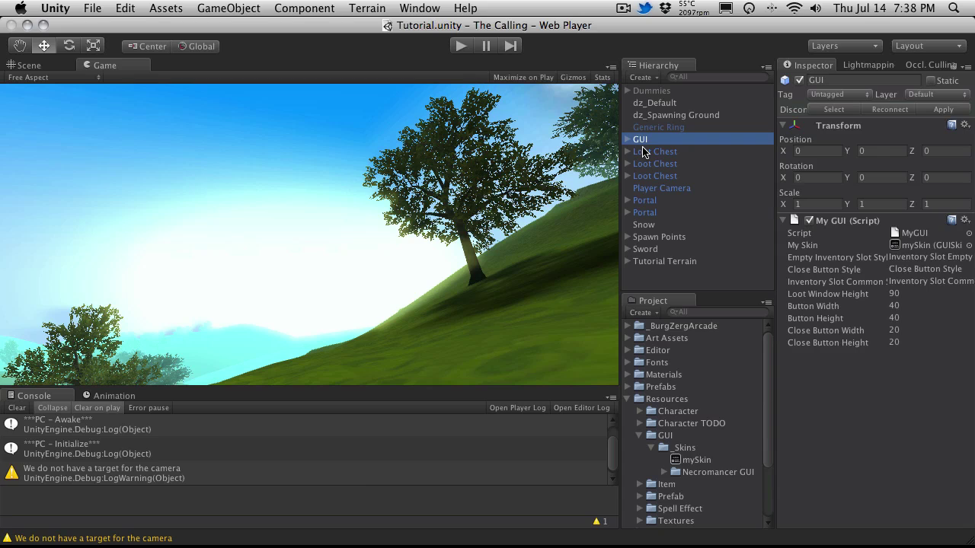
{"action": "left_click", "coordinate": [627, 140]}
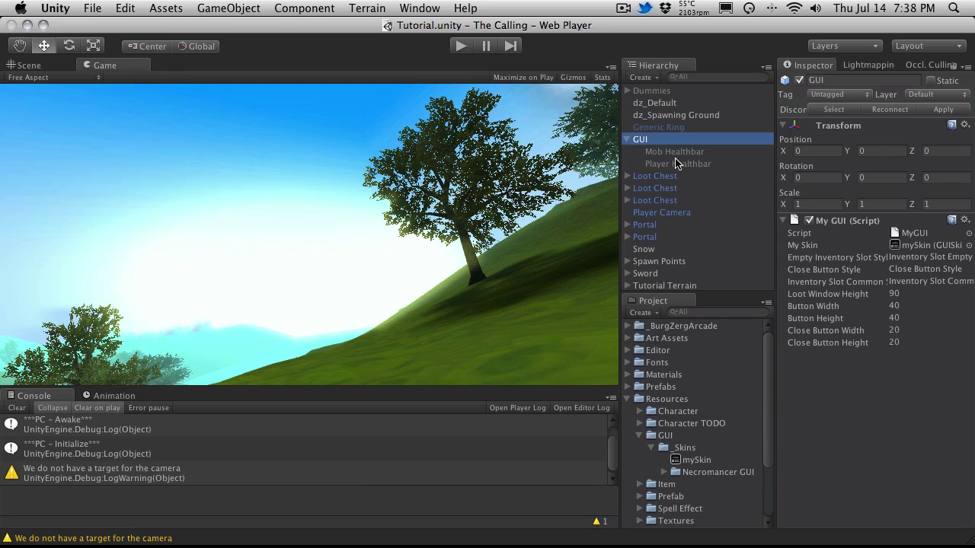
{"action": "left_click", "coordinate": [690, 160]}
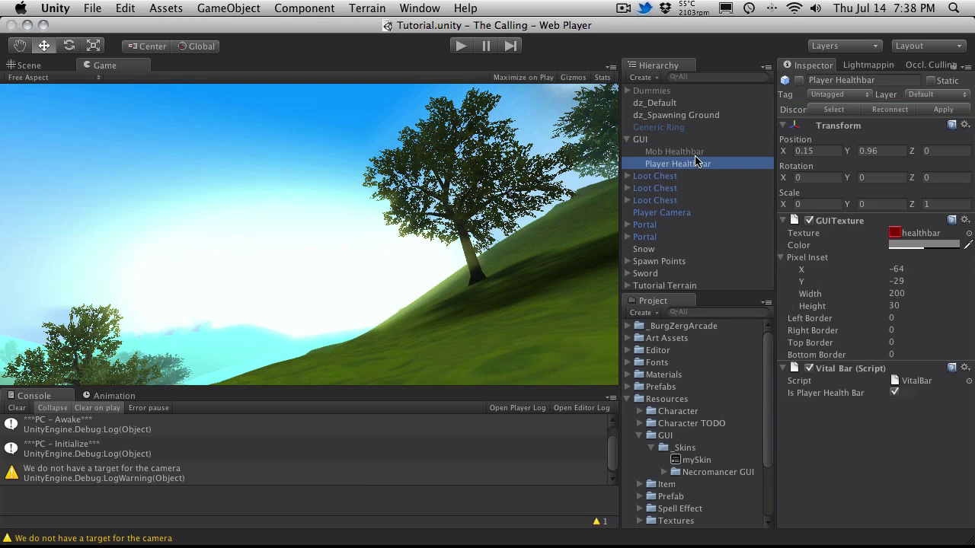
{"action": "left_click", "coordinate": [695, 155]}
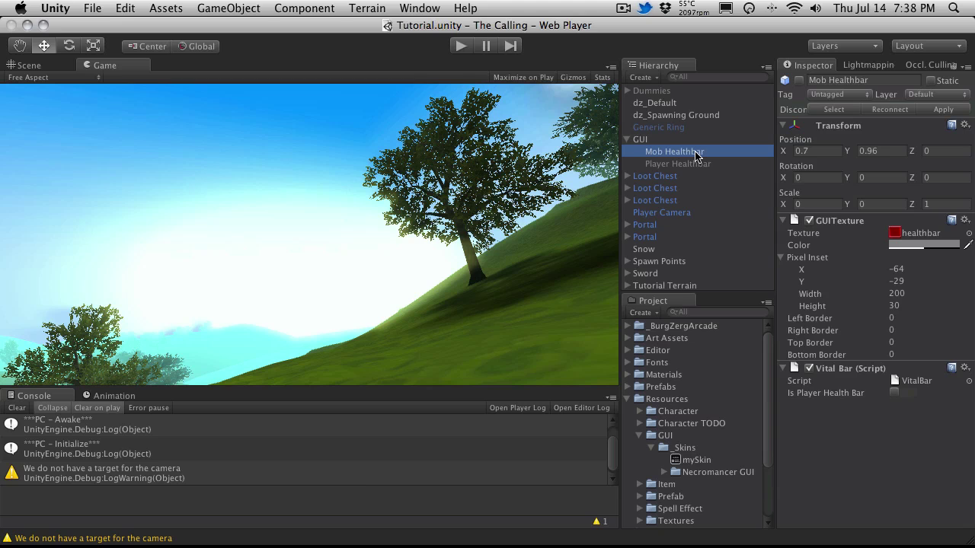
{"action": "left_click", "coordinate": [664, 164]}
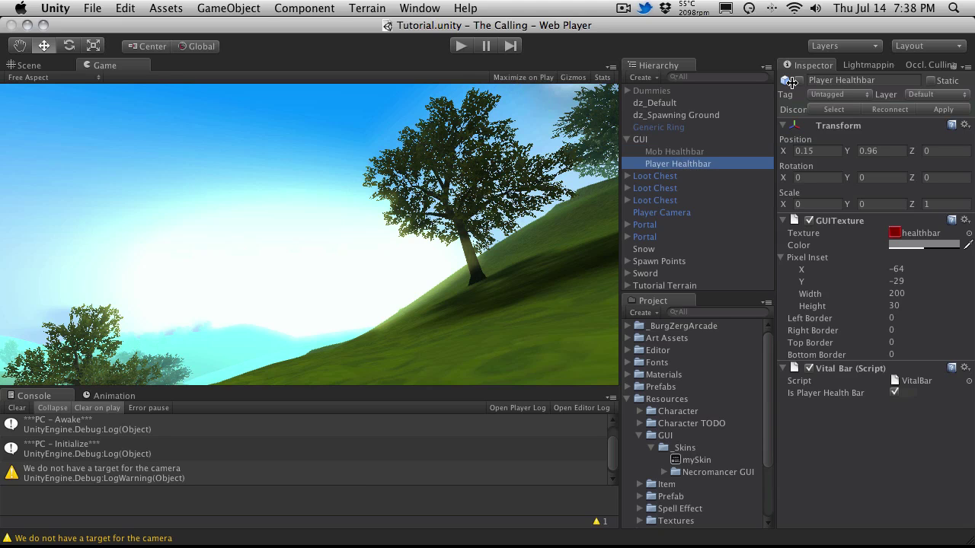
{"action": "left_click", "coordinate": [799, 80]}
{"action": "left_click", "coordinate": [461, 47]}
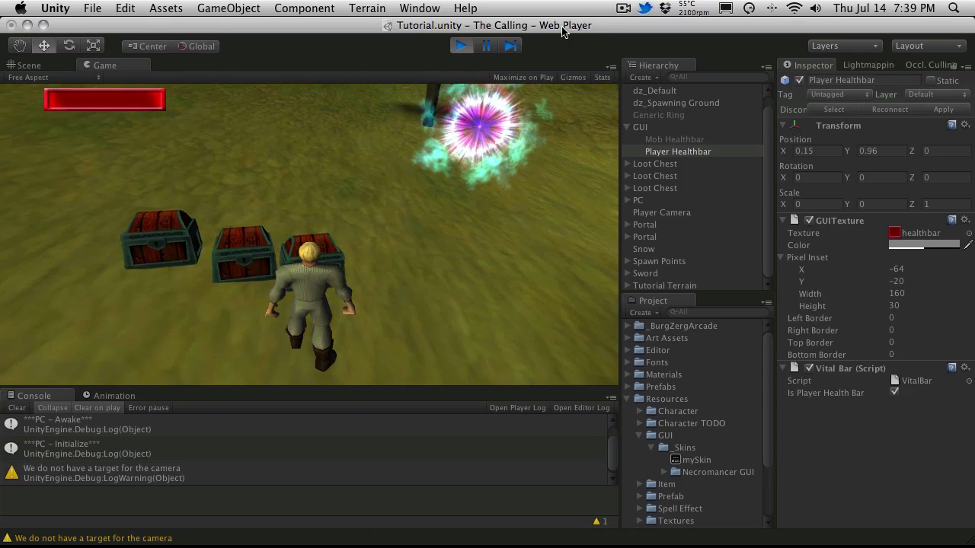
{"action": "left_click", "coordinate": [460, 46]}
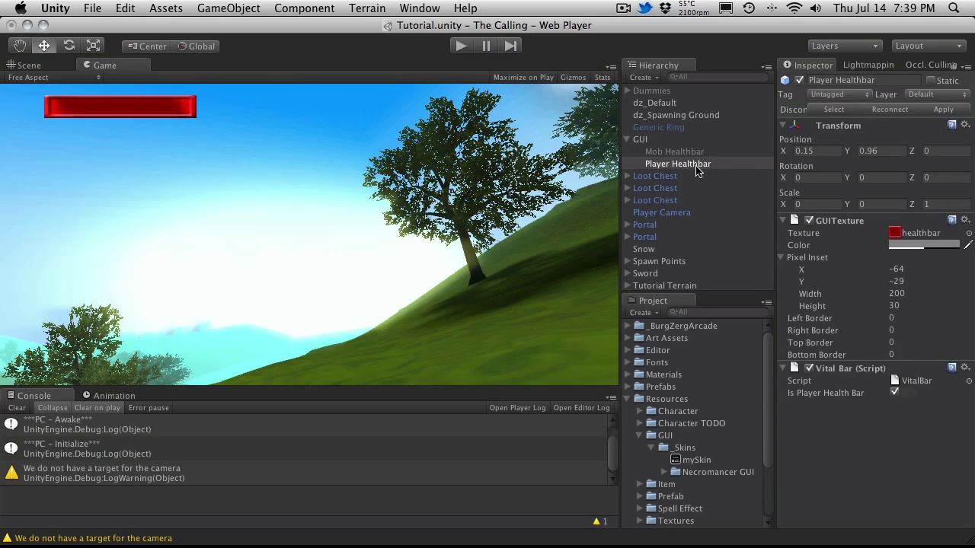
{"action": "left_click", "coordinate": [798, 80]}
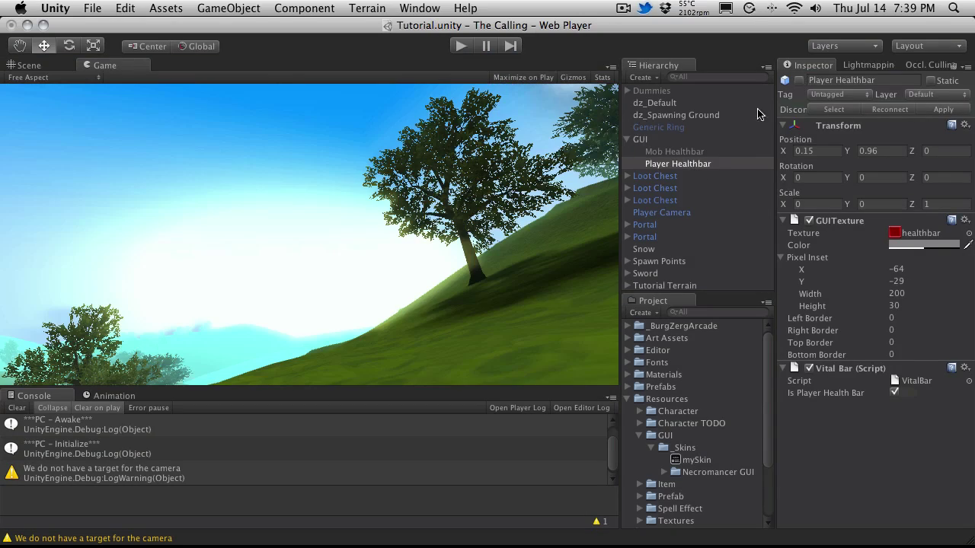
Select the GUI object and widen the Inspector to show its My GUI script settings
{"action": "left_click", "coordinate": [626, 139]}
{"action": "left_click", "coordinate": [639, 139]}
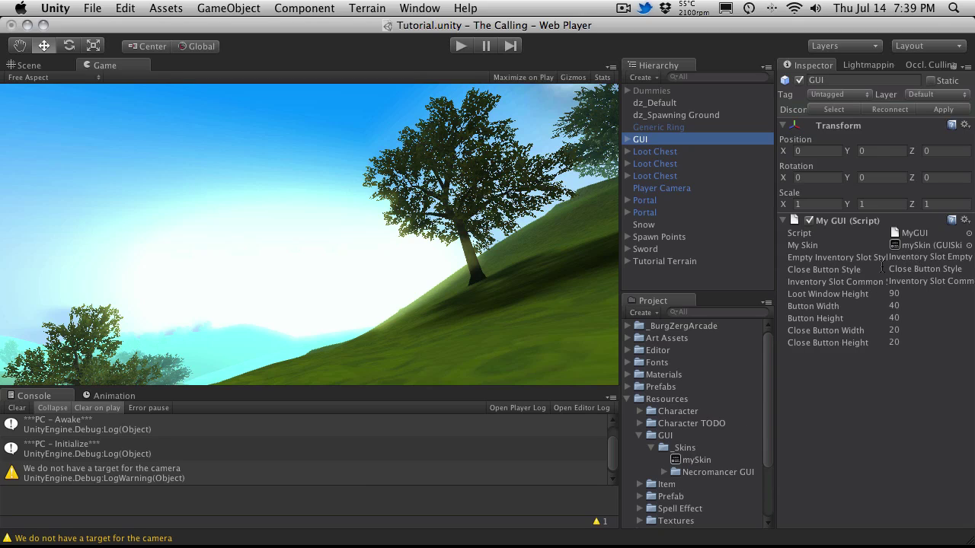
{"action": "left_click_drag", "start_coordinate": [776, 234], "coordinate": [726, 233]}
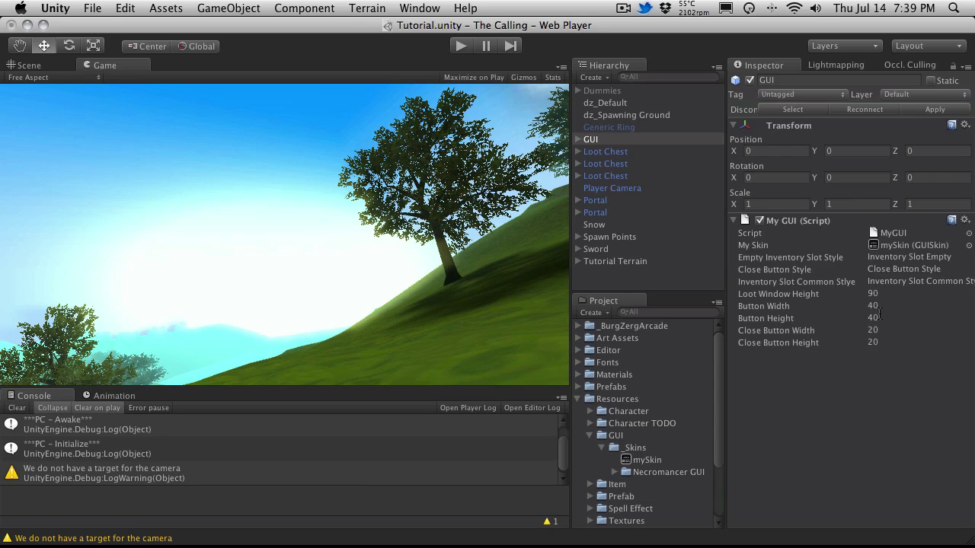
Run the game, open the inventory, loot a chest, toggle the inventory, and close the loot window
{"action": "left_click", "coordinate": [460, 47]}
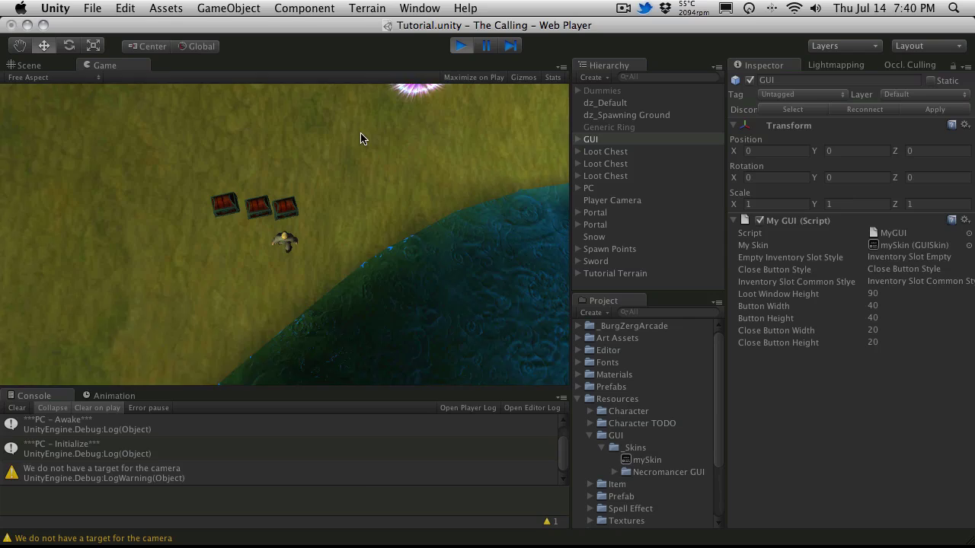
{"action": "key", "text": "i"}
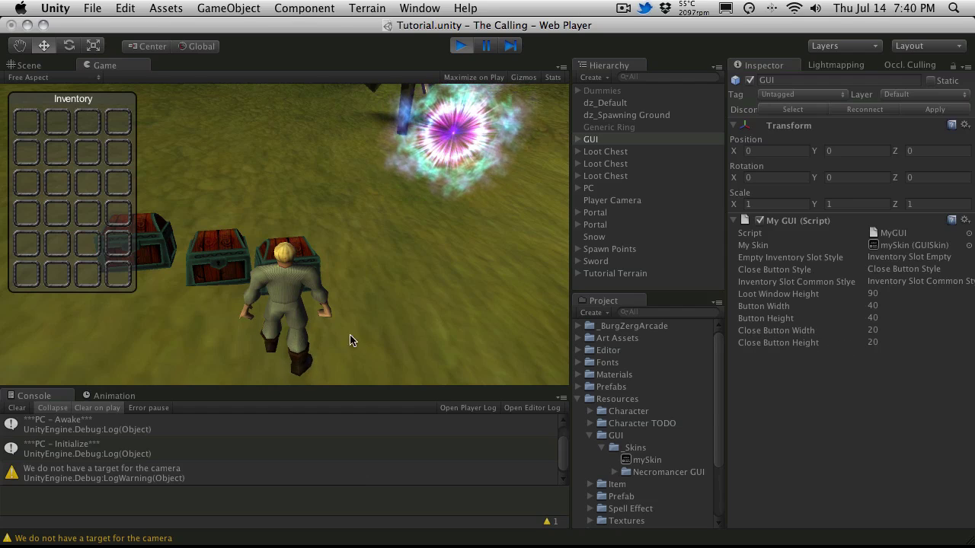
{"action": "key", "text": "a"}
{"action": "left_click", "coordinate": [326, 292]}
{"action": "key", "text": "d"}
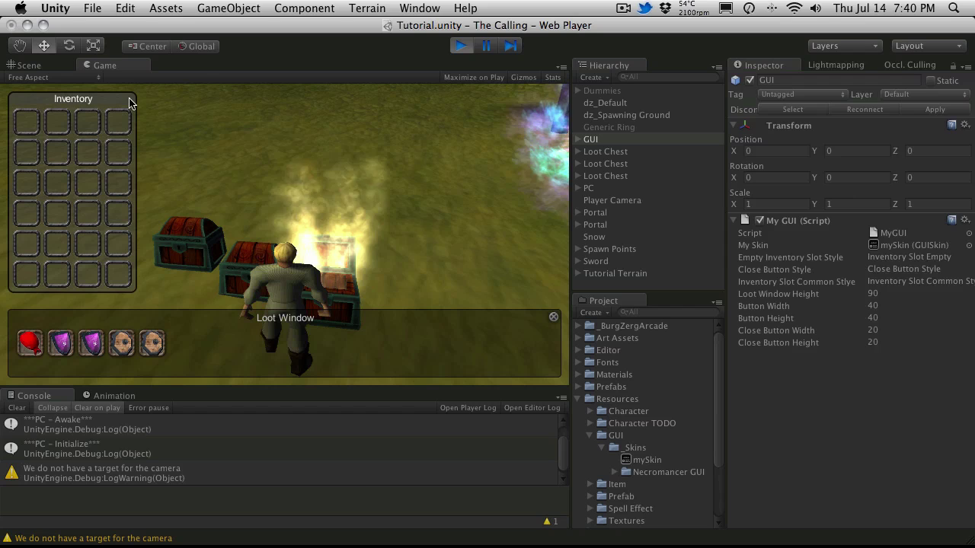
{"action": "key", "text": "i"}
{"action": "key", "text": "i"}
{"action": "key", "text": "i"}
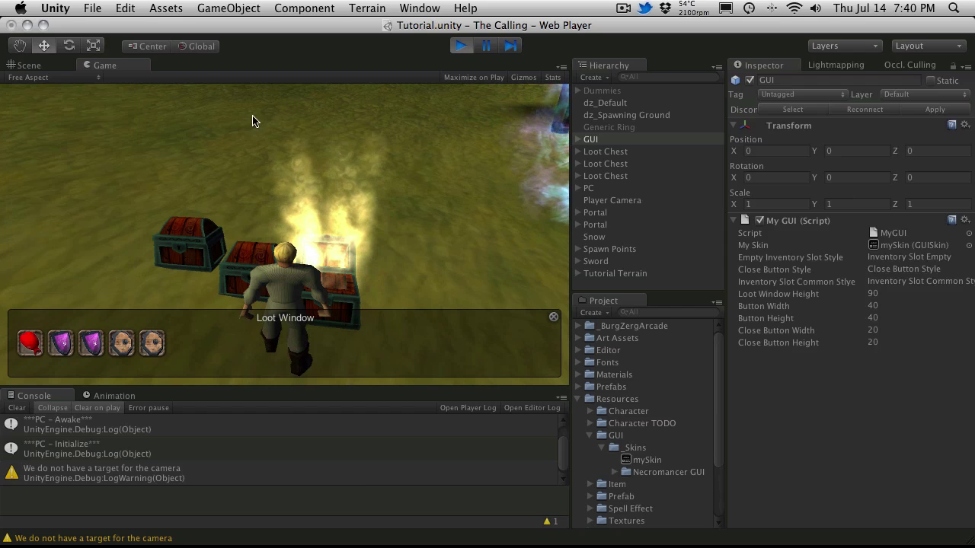
{"action": "key", "text": "i"}
{"action": "left_click", "coordinate": [553, 317]}
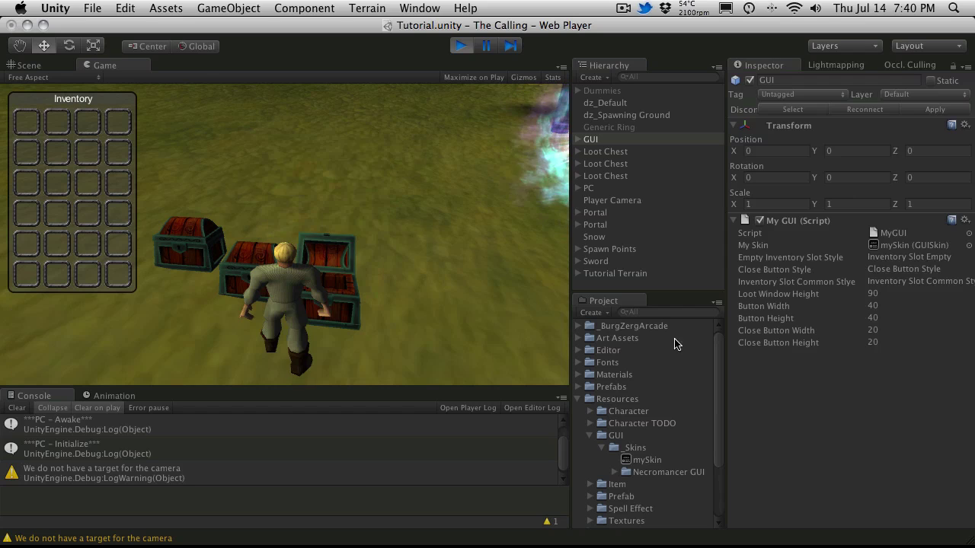
Save the MyGUI.cs script in MonoDevelop, then return to the running game in Unity
{"action": "key", "text": "super+Tab"}
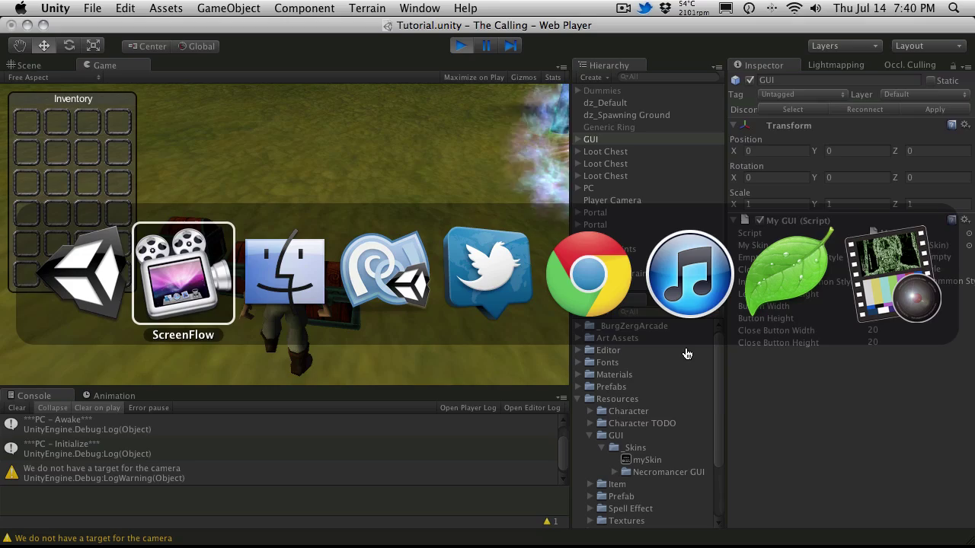
{"action": "key", "text": "super+Tab"}
{"action": "key", "text": "super+Tab"}
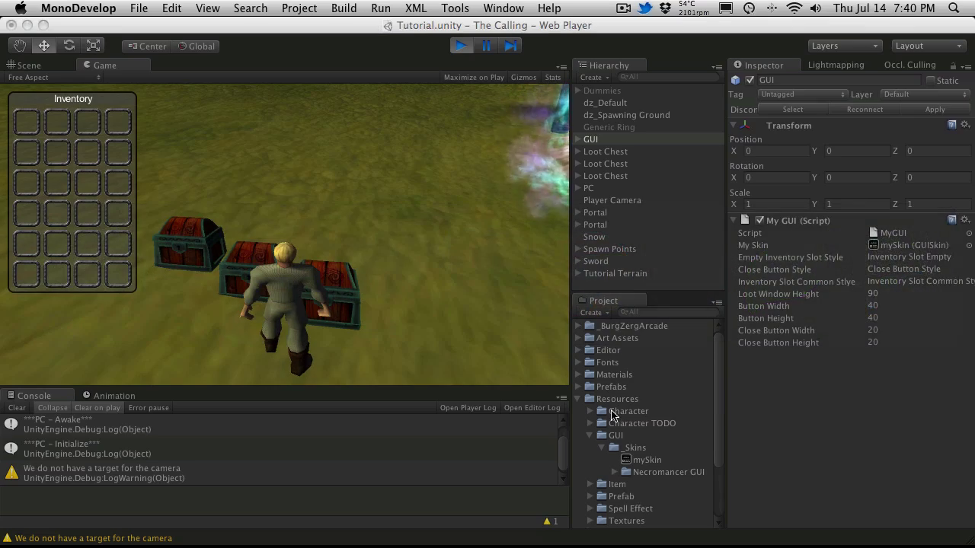
{"action": "mouse_move", "coordinate": [571, 543]}
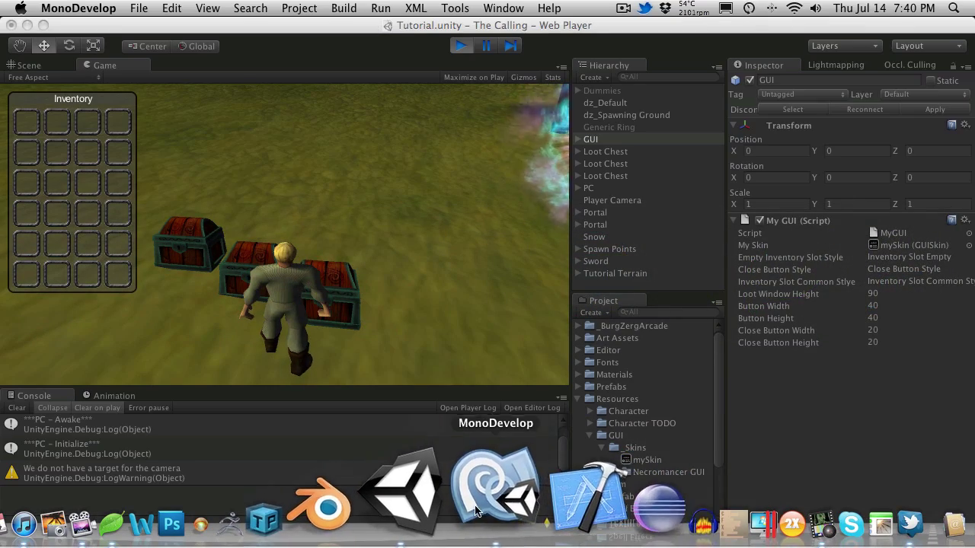
{"action": "left_click", "coordinate": [496, 533]}
{"action": "left_click", "coordinate": [64, 46]}
{"action": "key", "text": "super+Tab"}
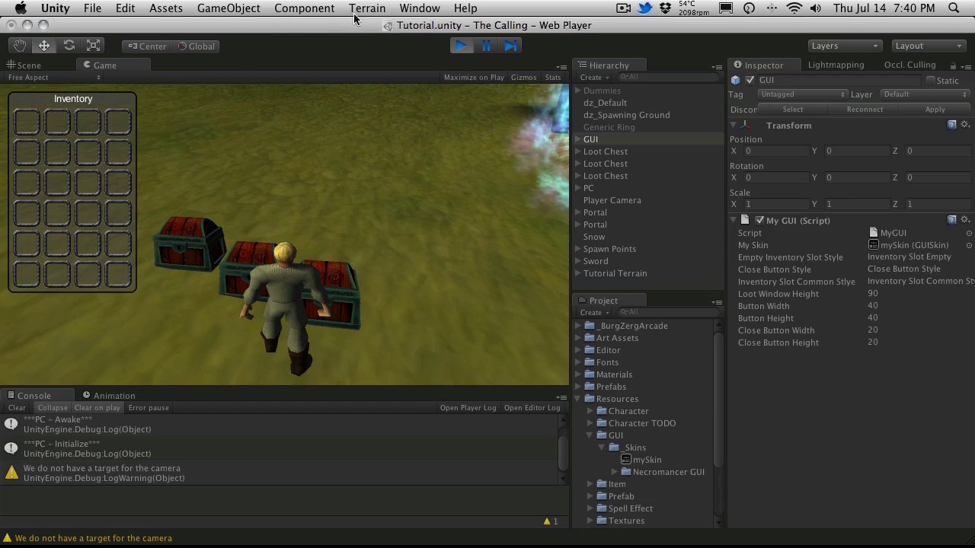
{"action": "left_click", "coordinate": [461, 46]}
In MyGUI.cs, highlight the mySkin declaration (line 22) and the three style-name variables (lines 24–26)
{"action": "key", "text": "super+Tab"}
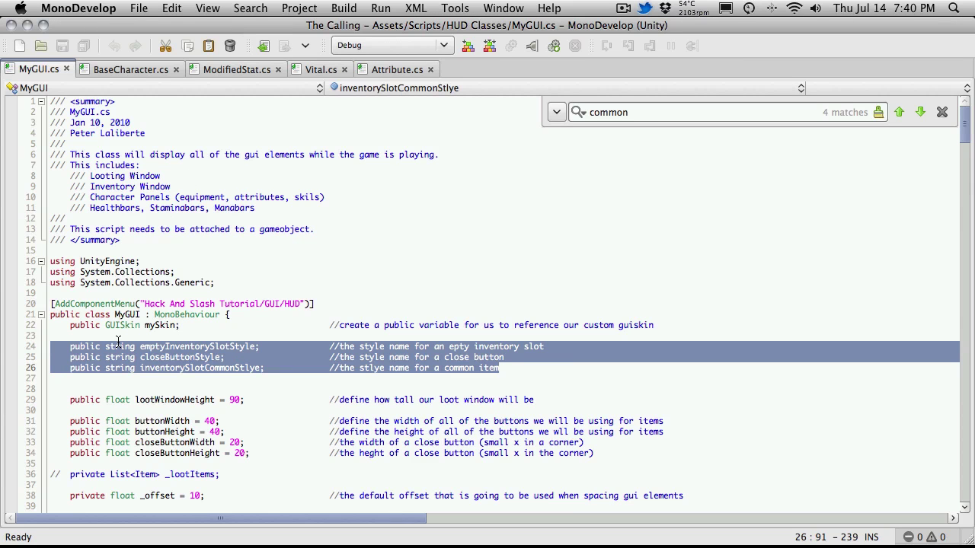
{"action": "left_click_drag", "start_coordinate": [53, 328], "coordinate": [524, 313]}
{"action": "left_click_drag", "start_coordinate": [667, 319], "coordinate": [688, 330]}
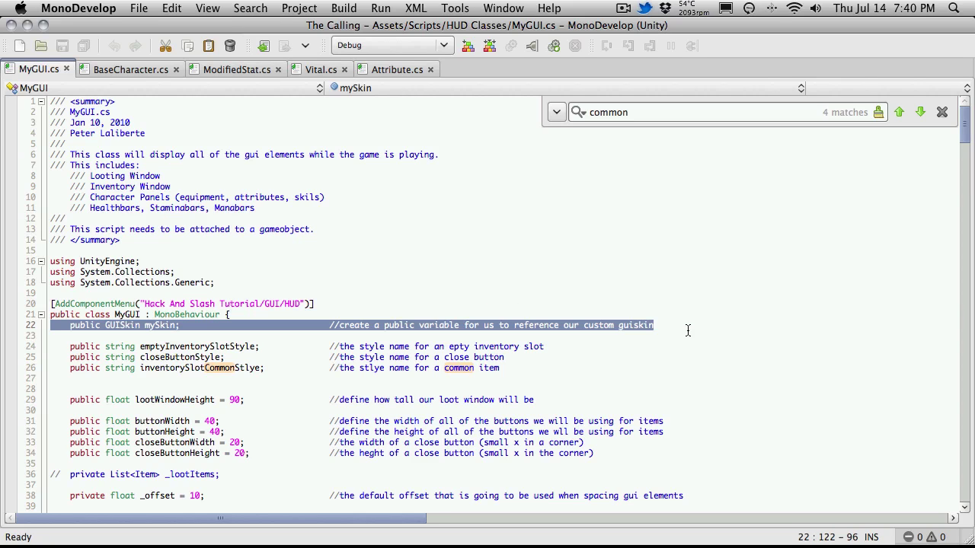
{"action": "left_click_drag", "start_coordinate": [44, 347], "coordinate": [576, 372]}
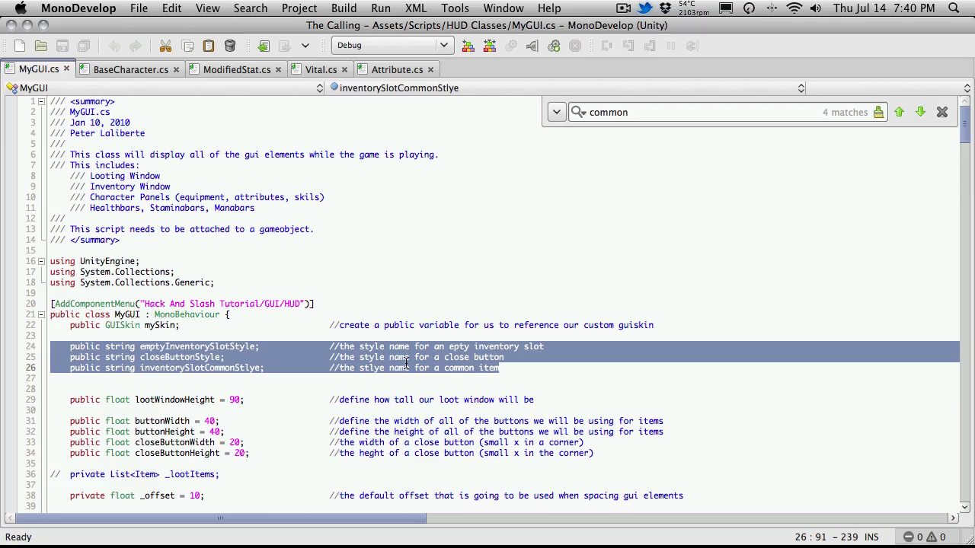
Scroll through the inventory and loot window drawing code, then back to the top of MyGUI.cs
{"action": "scroll", "coordinate": [258, 360], "scroll_direction": "down", "scroll_amount": 20}
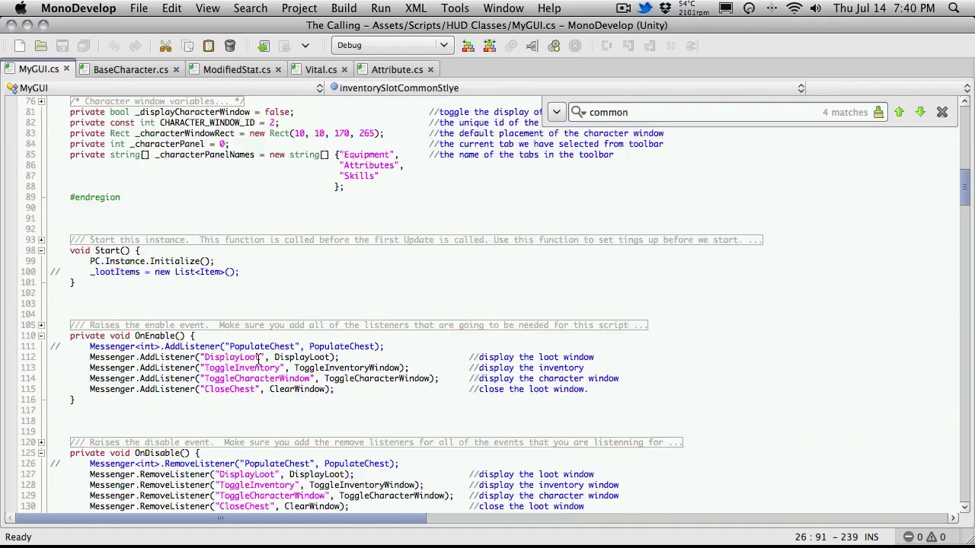
{"action": "scroll", "coordinate": [258, 359], "scroll_direction": "down", "scroll_amount": 20}
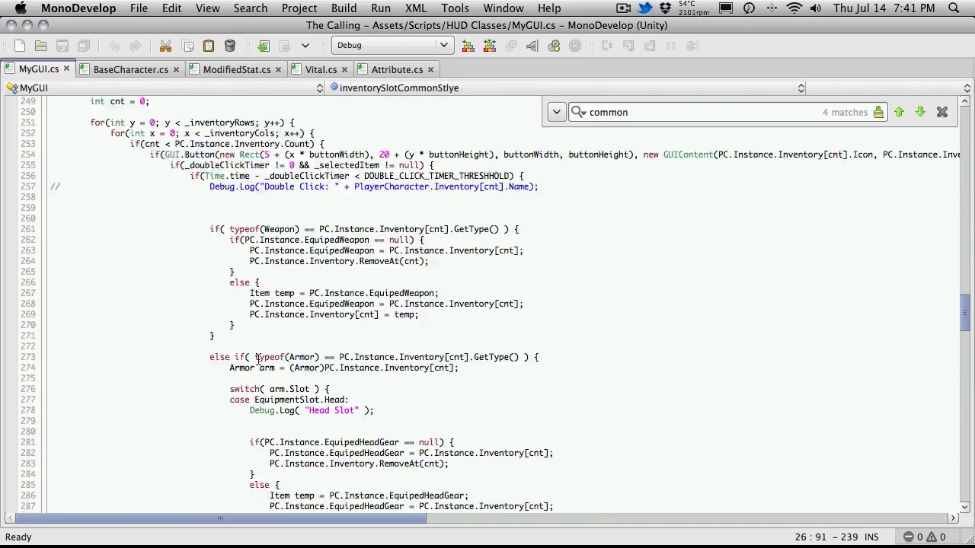
{"action": "scroll", "coordinate": [259, 359], "scroll_direction": "down", "scroll_amount": 20}
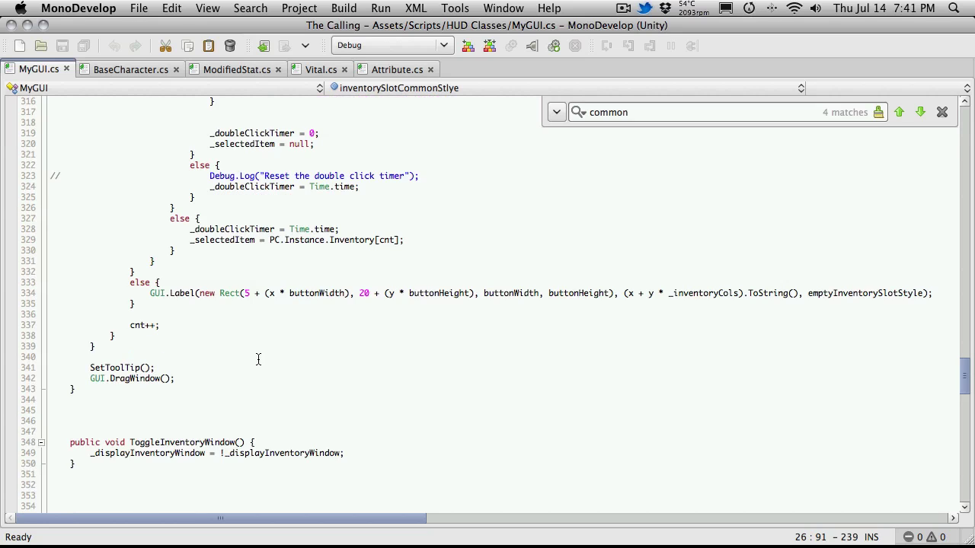
{"action": "scroll", "coordinate": [258, 360], "scroll_direction": "up", "scroll_amount": 10}
{"action": "scroll", "coordinate": [256, 359], "scroll_direction": "right", "scroll_amount": 5}
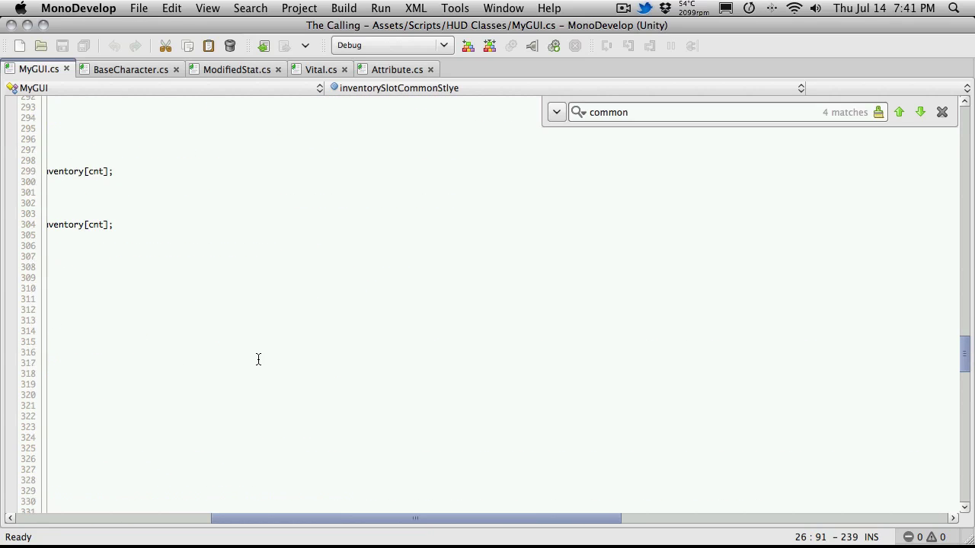
{"action": "scroll", "coordinate": [304, 245], "scroll_direction": "left", "scroll_amount": 5}
{"action": "scroll", "coordinate": [286, 254], "scroll_direction": "down", "scroll_amount": 13}
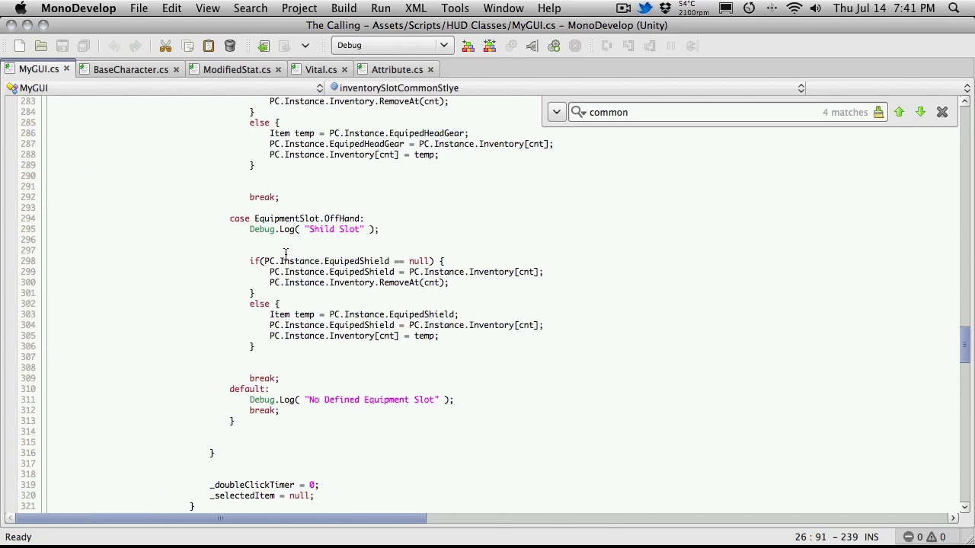
{"action": "scroll", "coordinate": [286, 255], "scroll_direction": "up", "scroll_amount": 20}
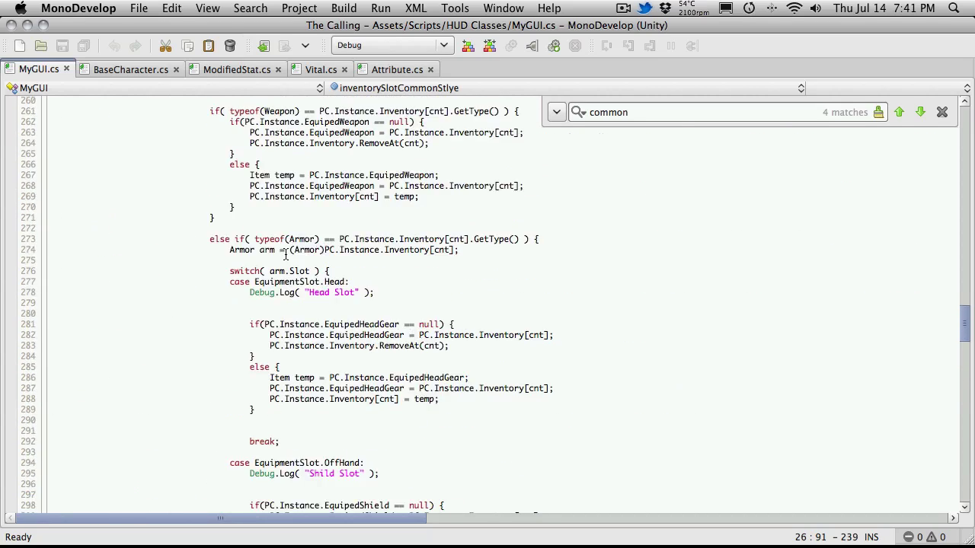
{"action": "scroll", "coordinate": [285, 254], "scroll_direction": "up", "scroll_amount": 5}
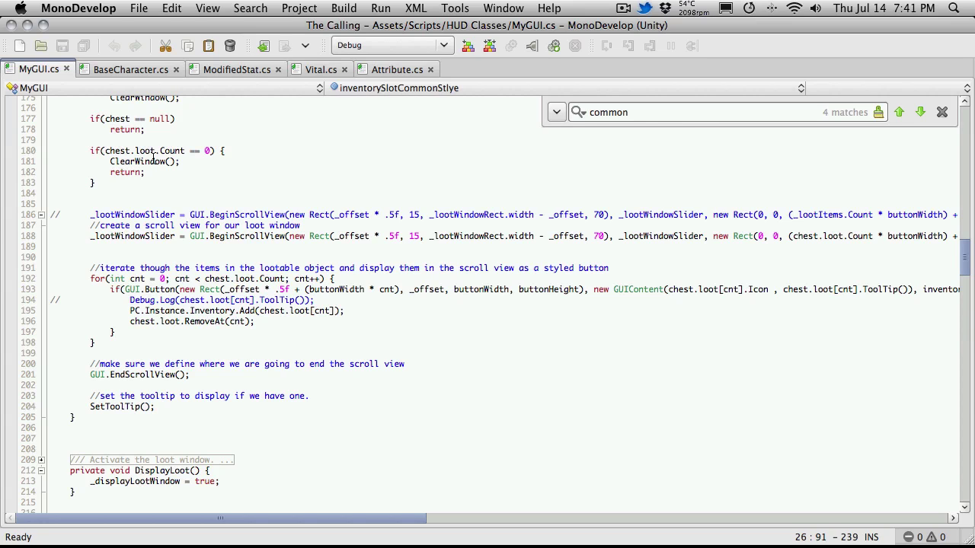
{"action": "scroll", "coordinate": [153, 158], "scroll_direction": "up", "scroll_amount": 20}
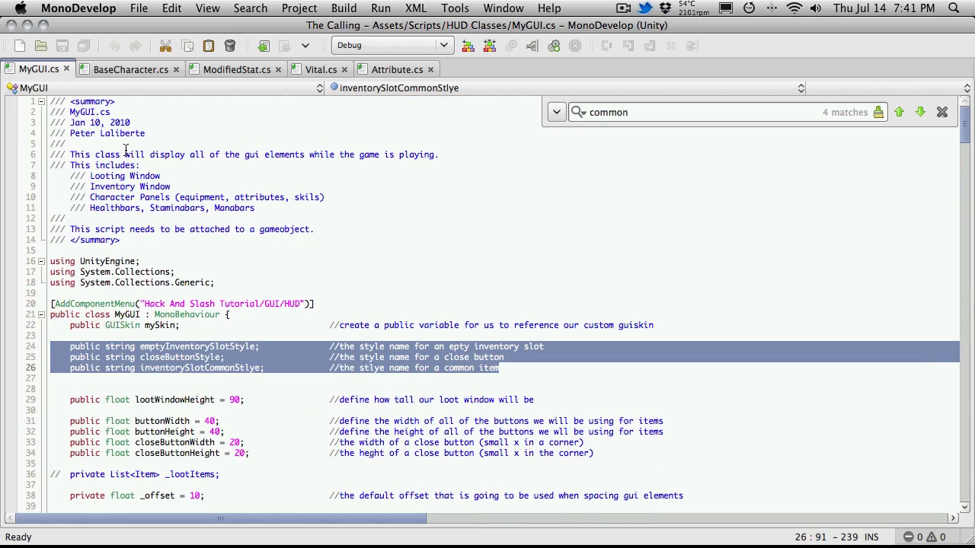